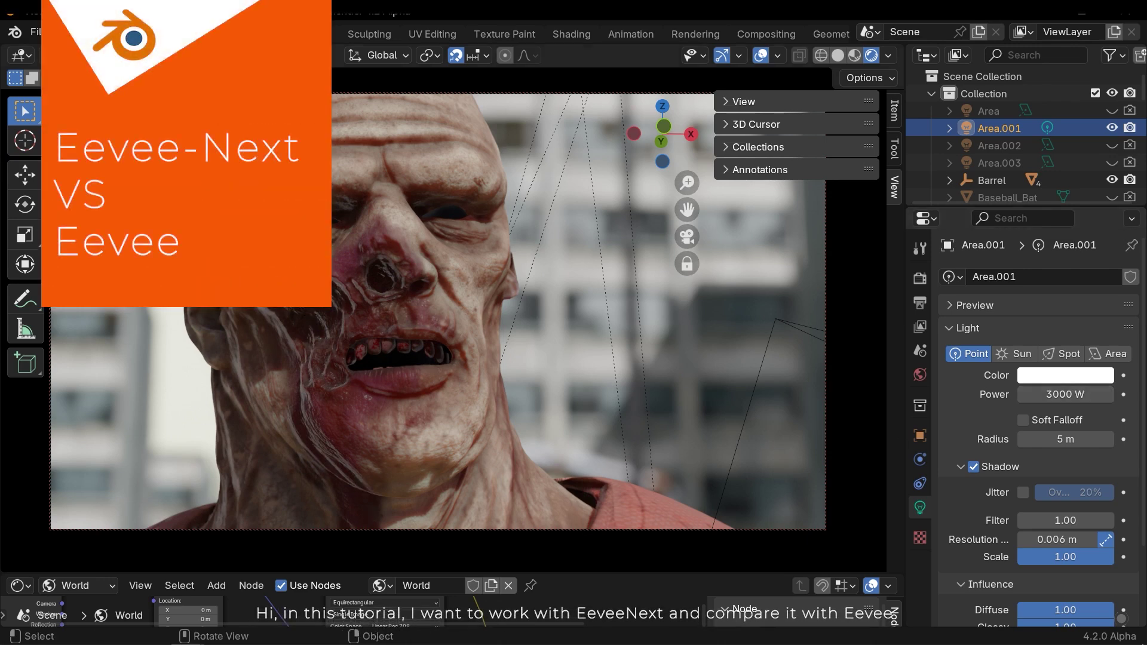
Step: Scroll the blender.org download page to Go Experimental and open the Blender Experimental daily builds
key(g)
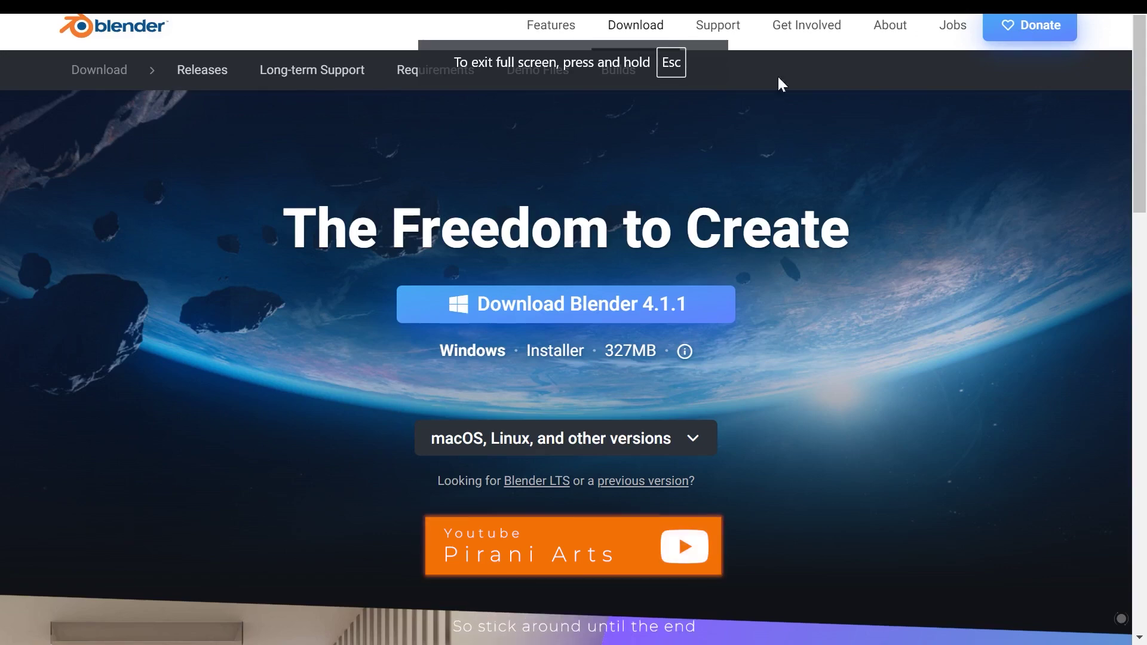
scroll(973, 286, down, 4)
scroll(973, 286, up, 4)
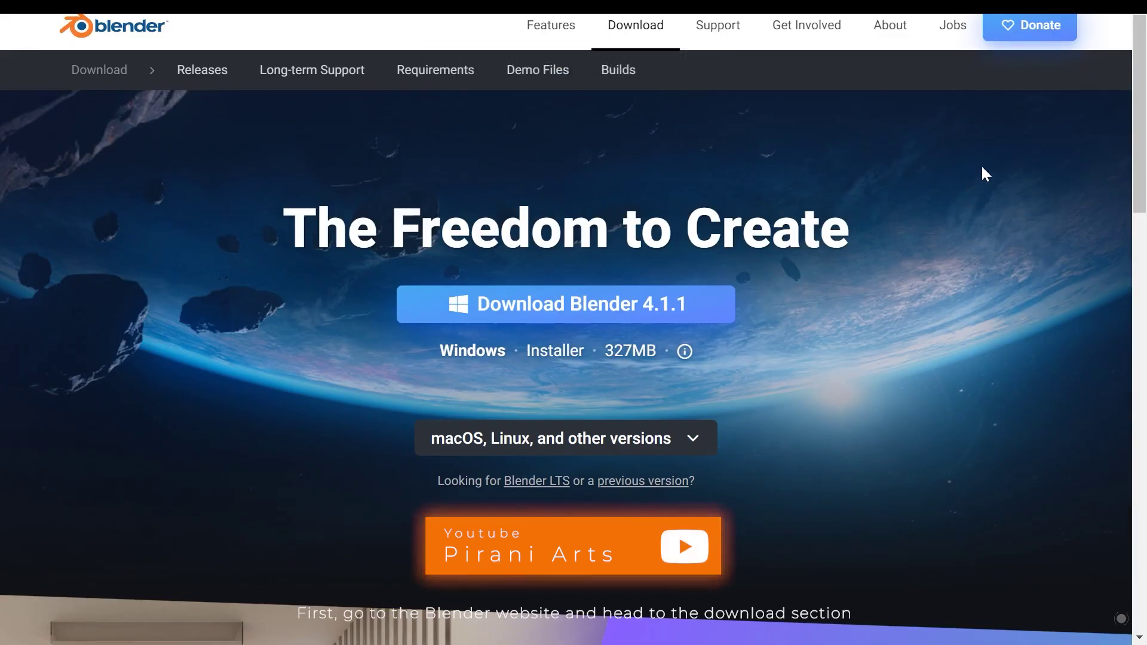
scroll(900, 225, down, 10)
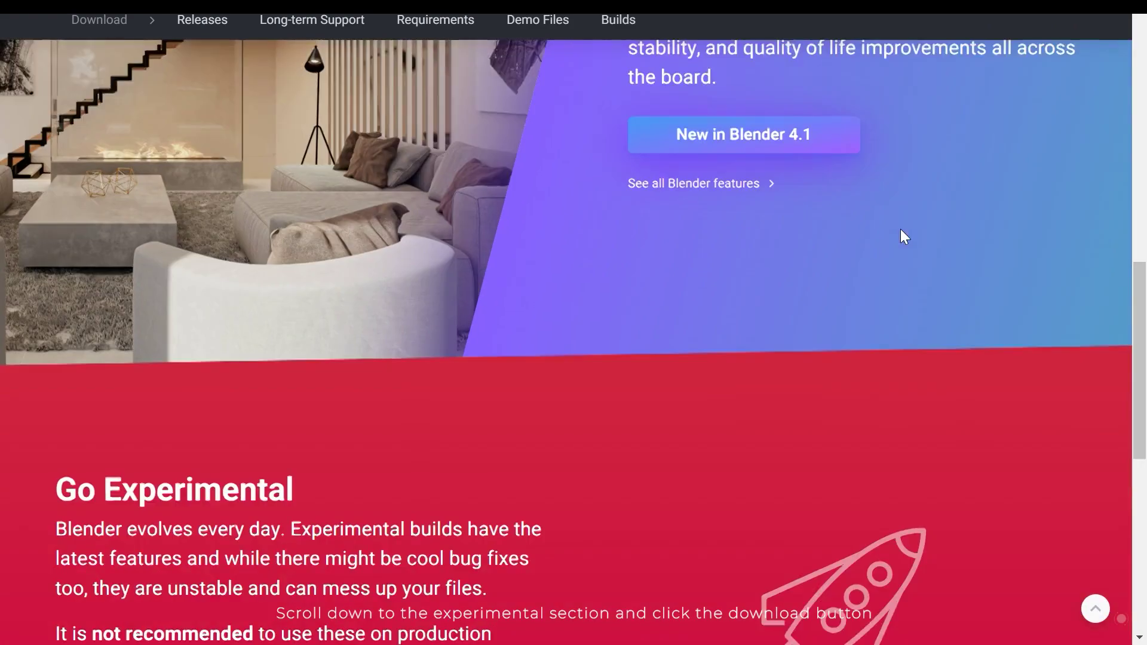
scroll(900, 229, down, 3)
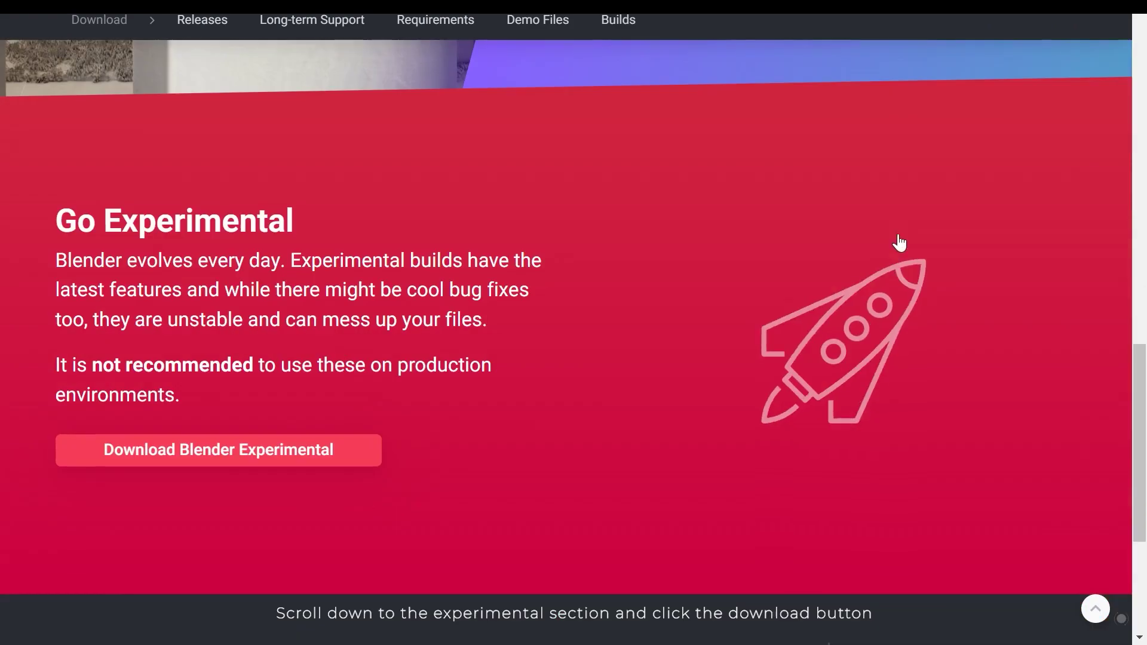
click(249, 449)
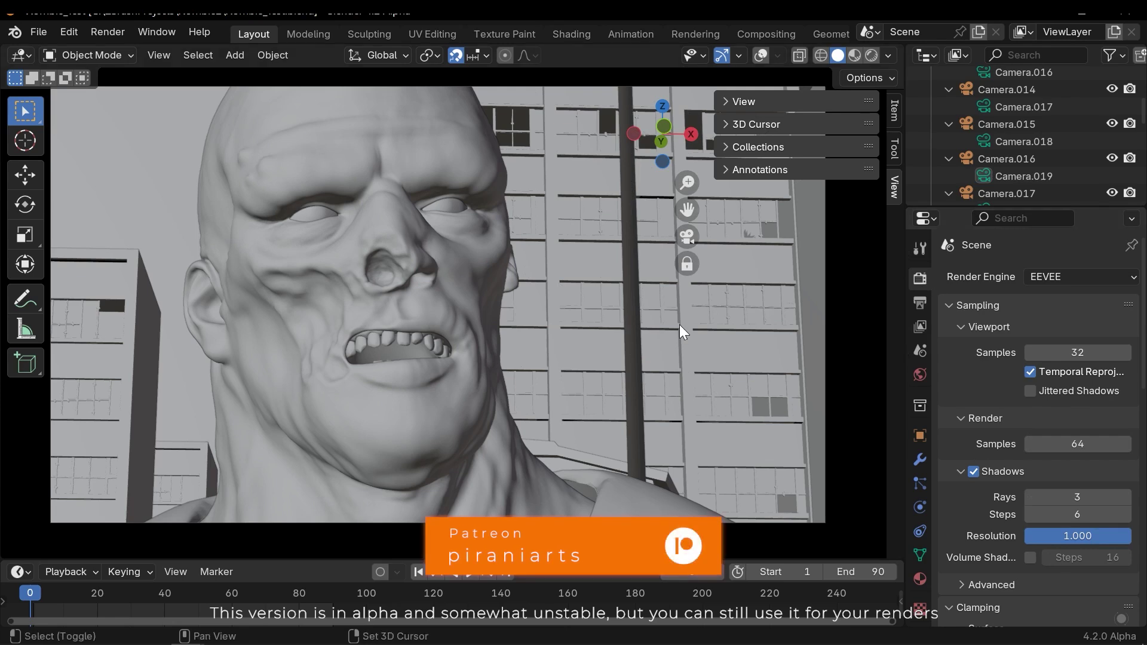
Step: Exit the camera close-up with Numpad 0 to see the full street scene
key(KP_0)
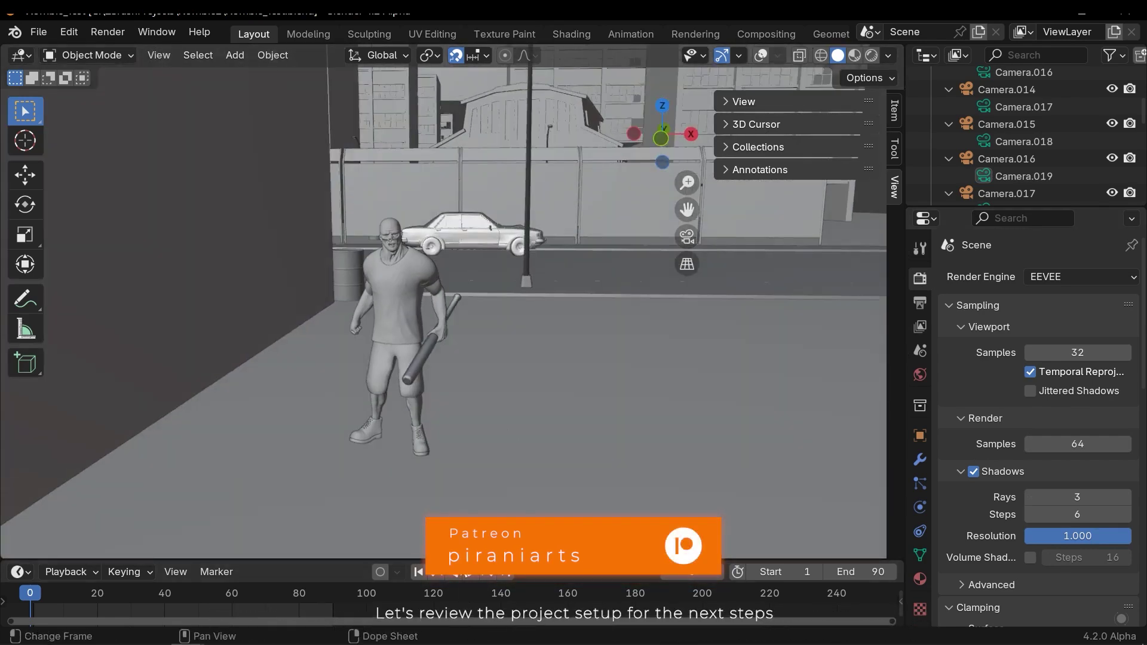
Step: Enlarge the timeline and turn it into a Shader Editor showing the World node tree
drag(466, 561, 461, 358)
click(23, 369)
click(25, 371)
click(23, 377)
click(74, 534)
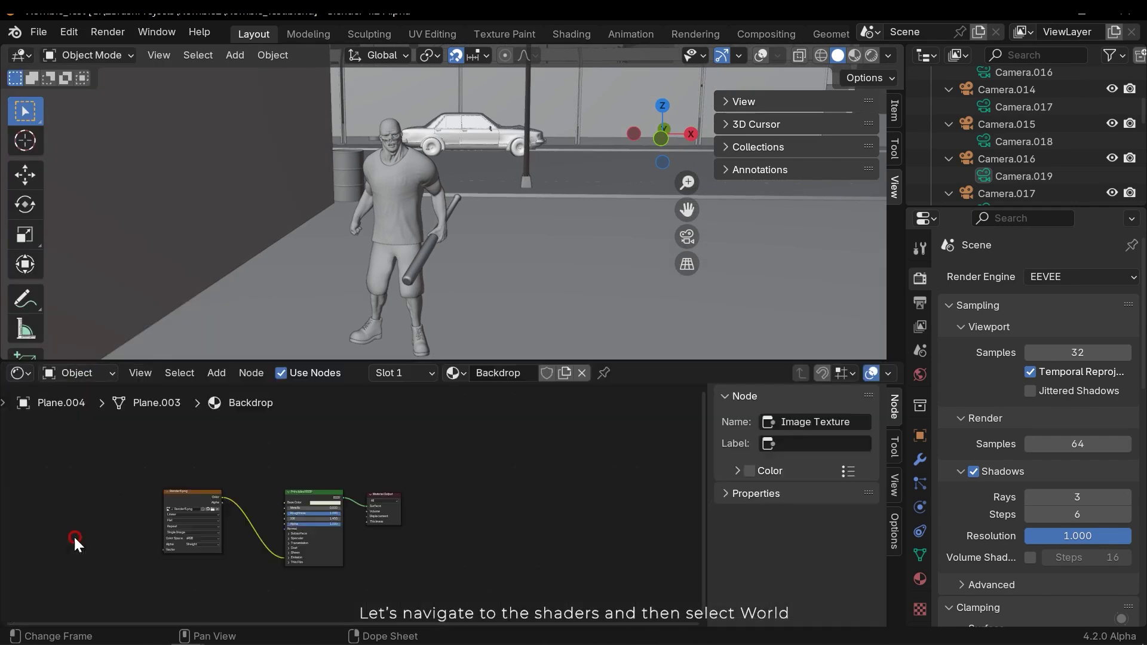
click(70, 374)
click(82, 434)
Step: Pan and zoom the node editor to the Background, HDRI Environment Texture and mapping nodes
middle_drag(431, 488, 387, 495)
scroll(310, 455, up, 5)
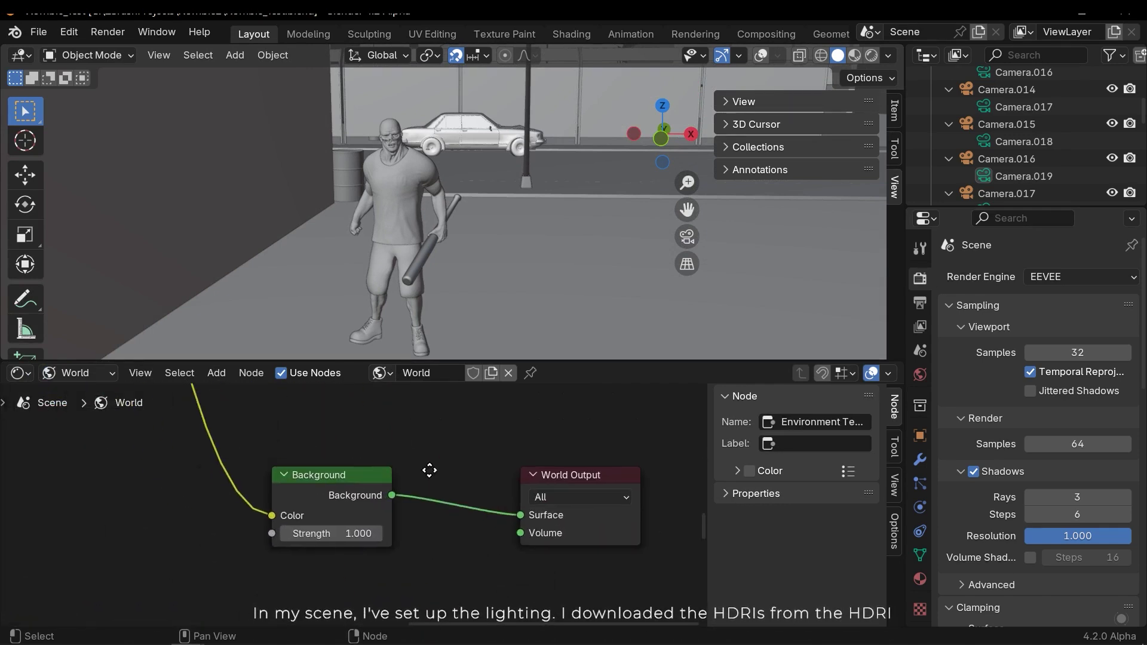
scroll(357, 538, down, 1)
scroll(421, 459, down, 2)
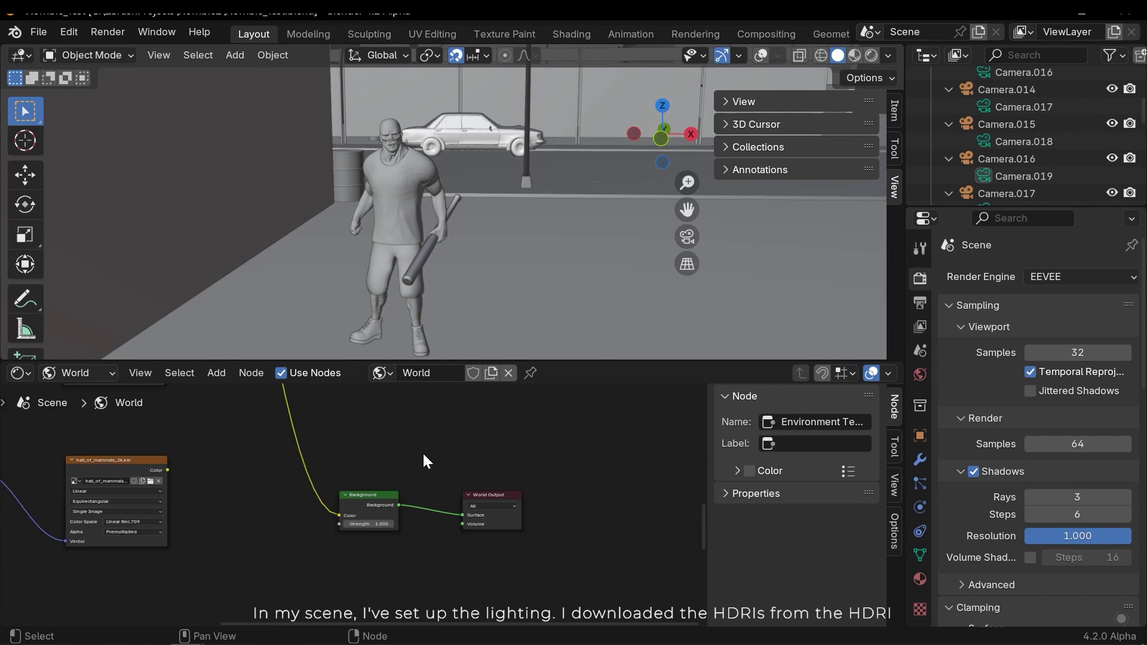
middle_drag(350, 491, 431, 579)
scroll(429, 556, up, 1)
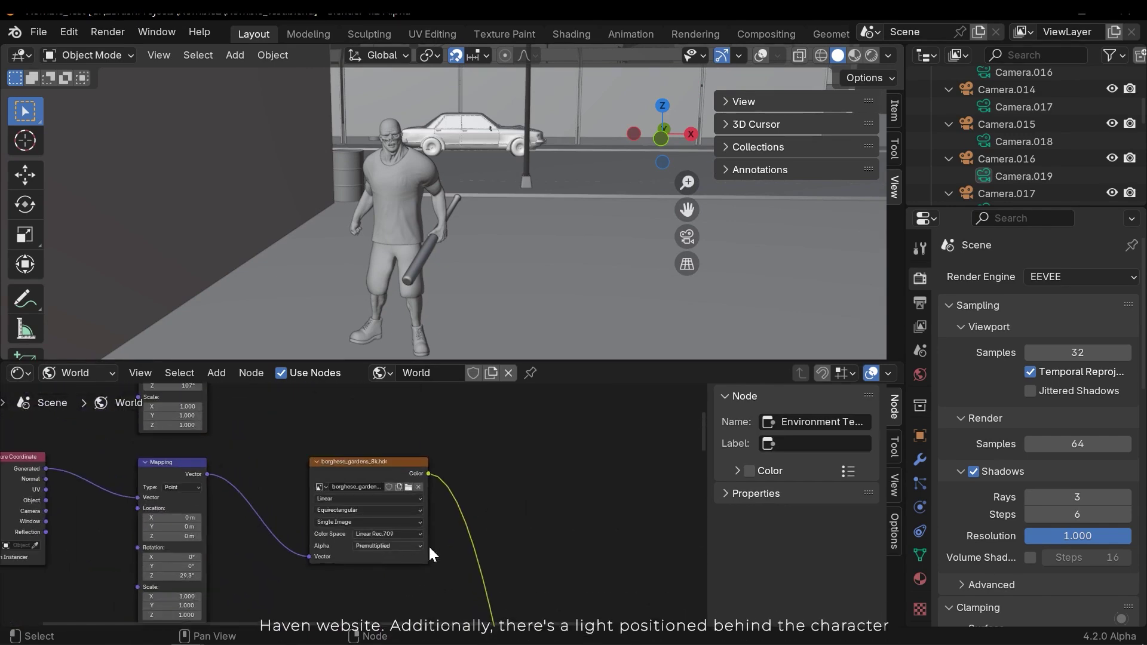
middle_drag(463, 533, 504, 535)
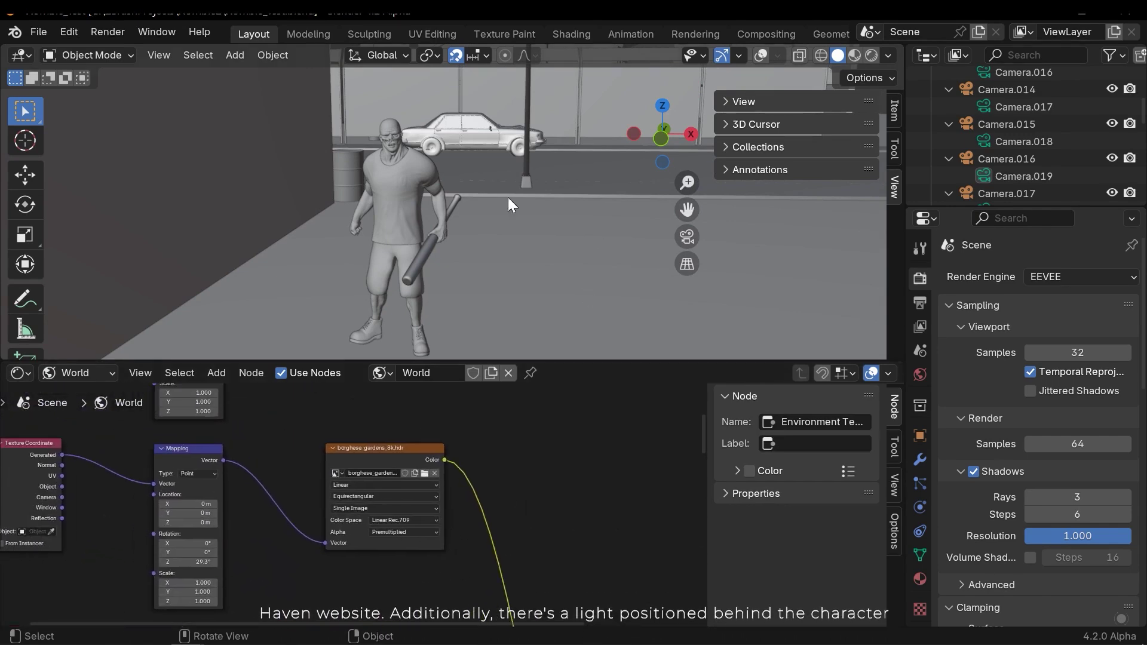
scroll(1064, 144, up, 10)
scroll(1073, 152, up, 4)
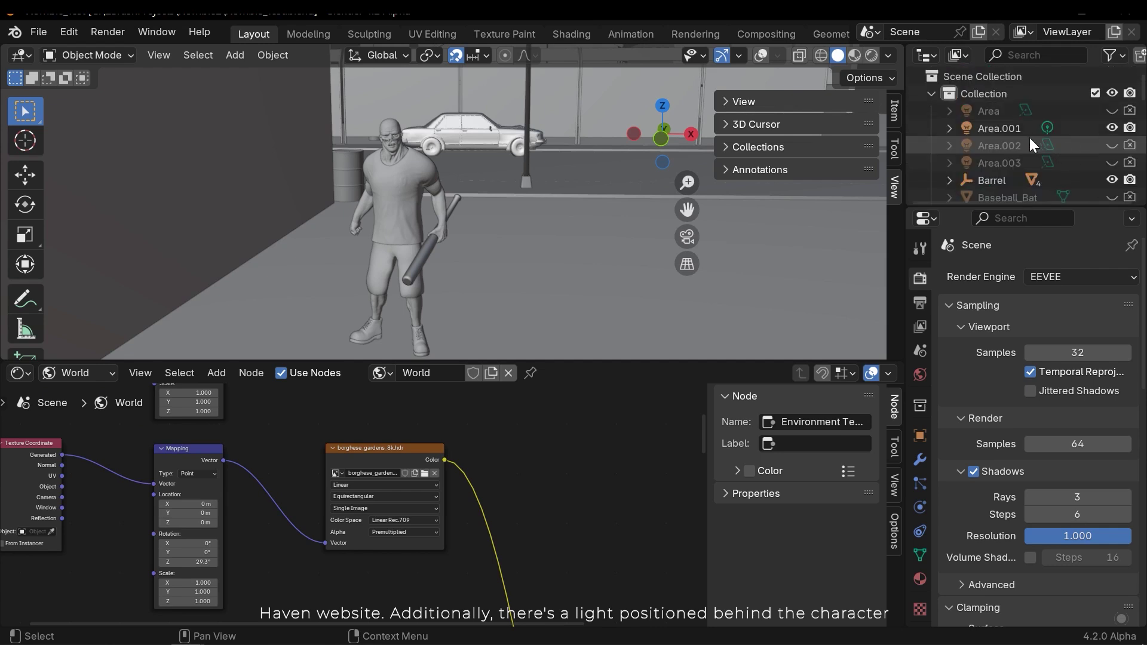
scroll(466, 180, down, 5)
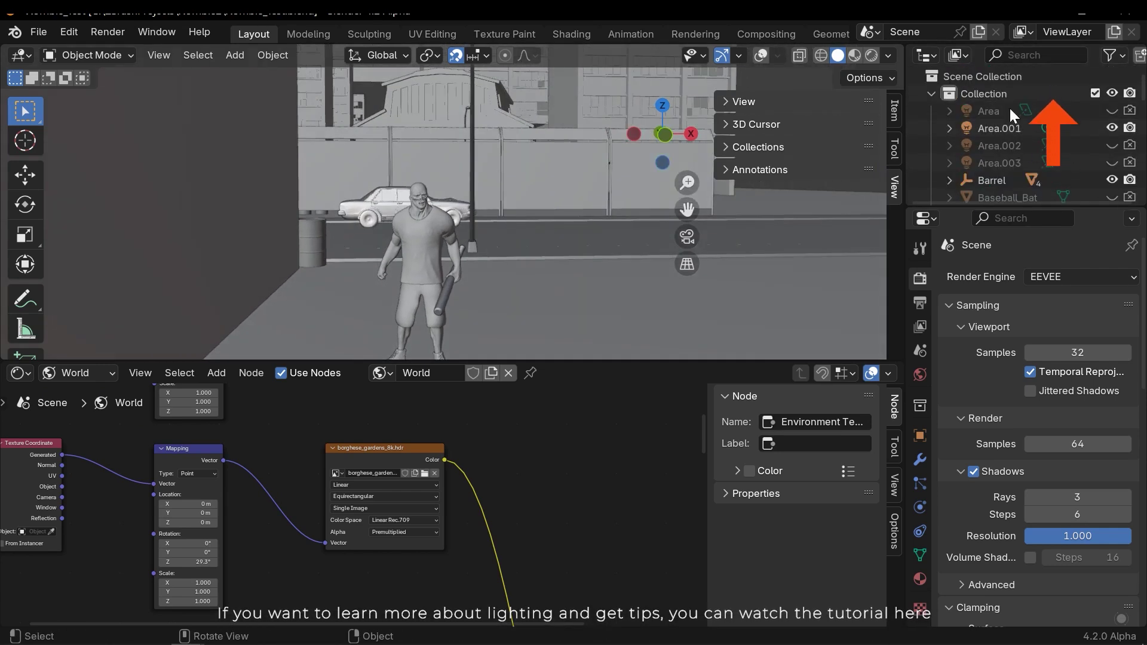
Step: Show viewport overlays for lights and cameras, then select and orbit around the Area.001 light
click(761, 55)
drag(687, 179, 436, 196)
click(424, 196)
middle_drag(471, 235, 539, 273)
Step: Return to the camera close-up in a larger viewport, select zombie head Xombie.001, and list render engines
key(KP_0)
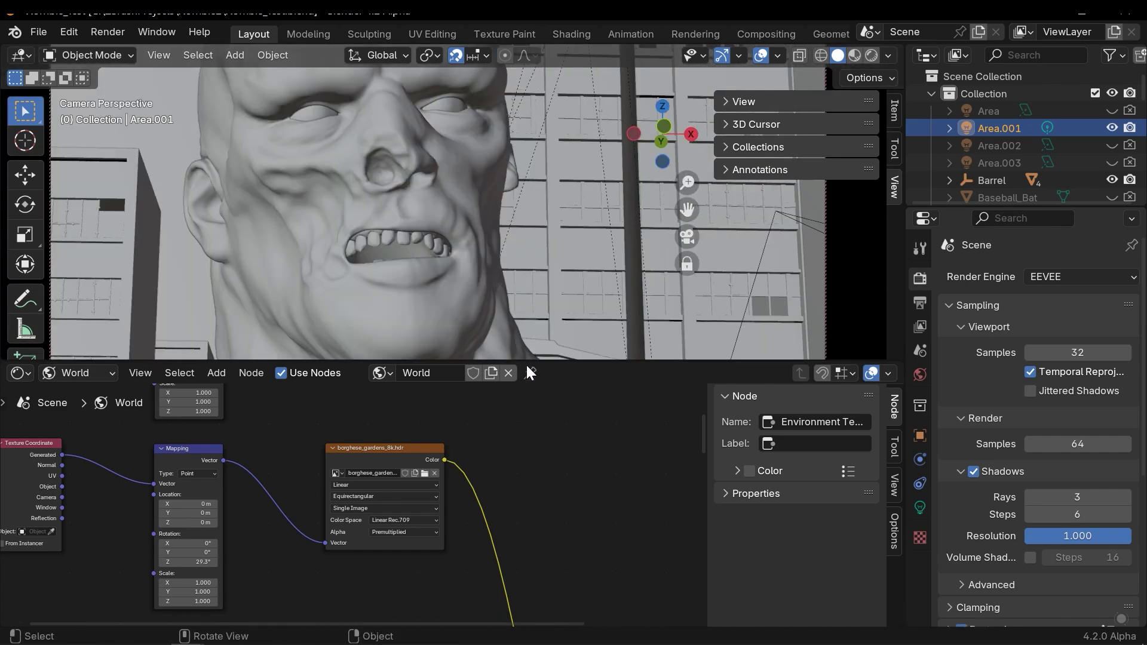
drag(528, 362, 480, 571)
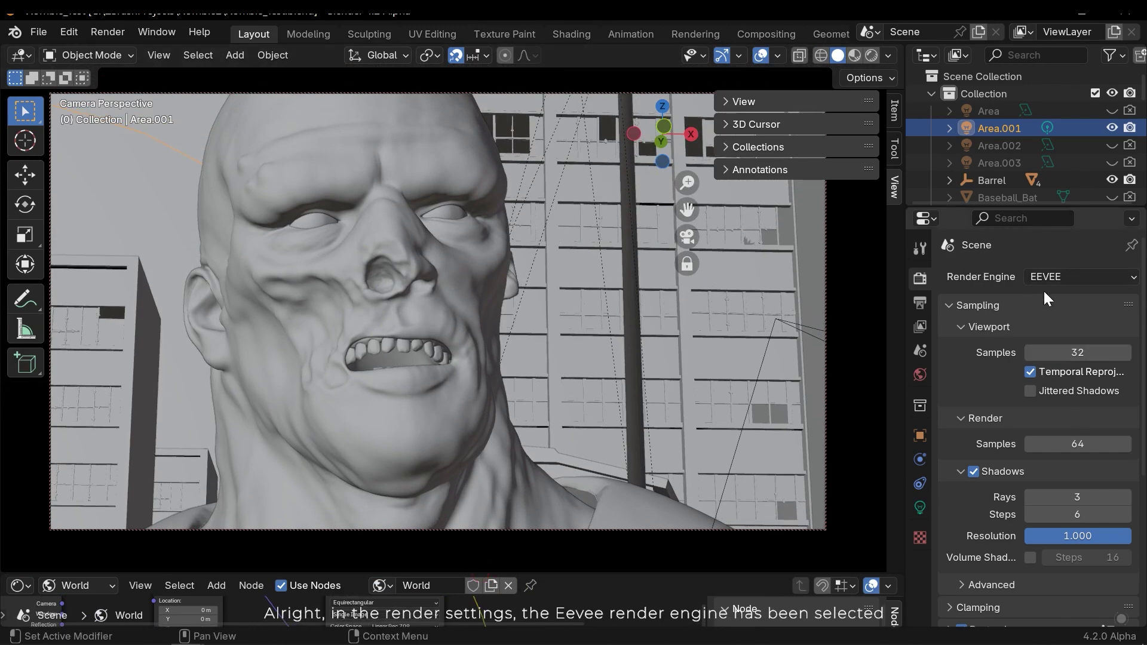
click(599, 357)
click(160, 222)
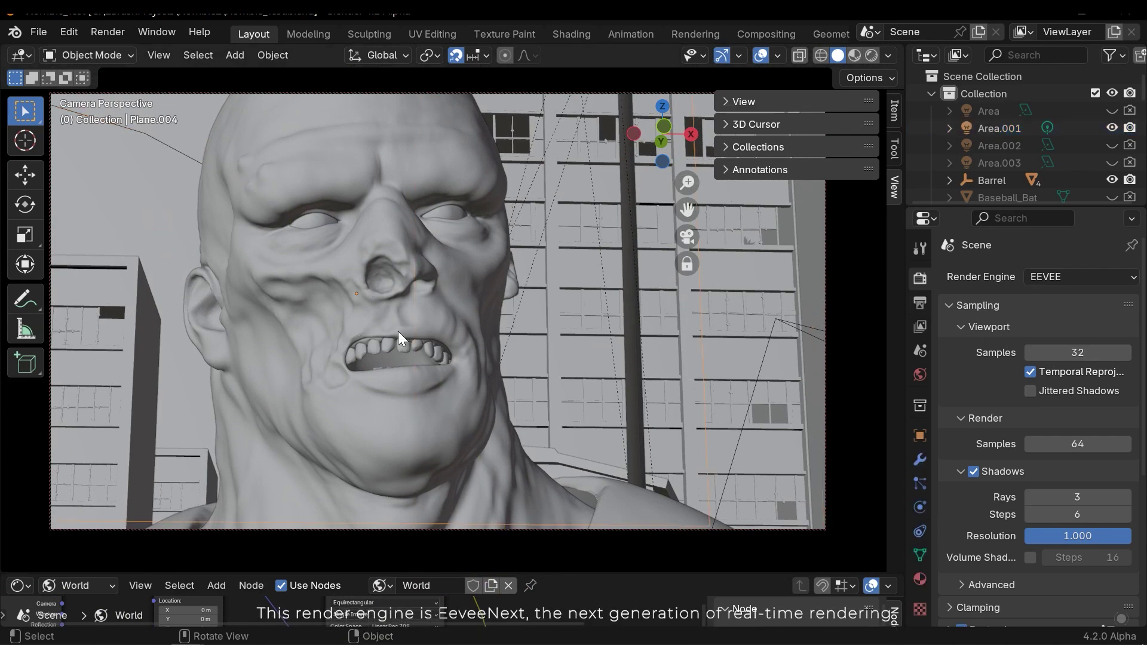
click(487, 447)
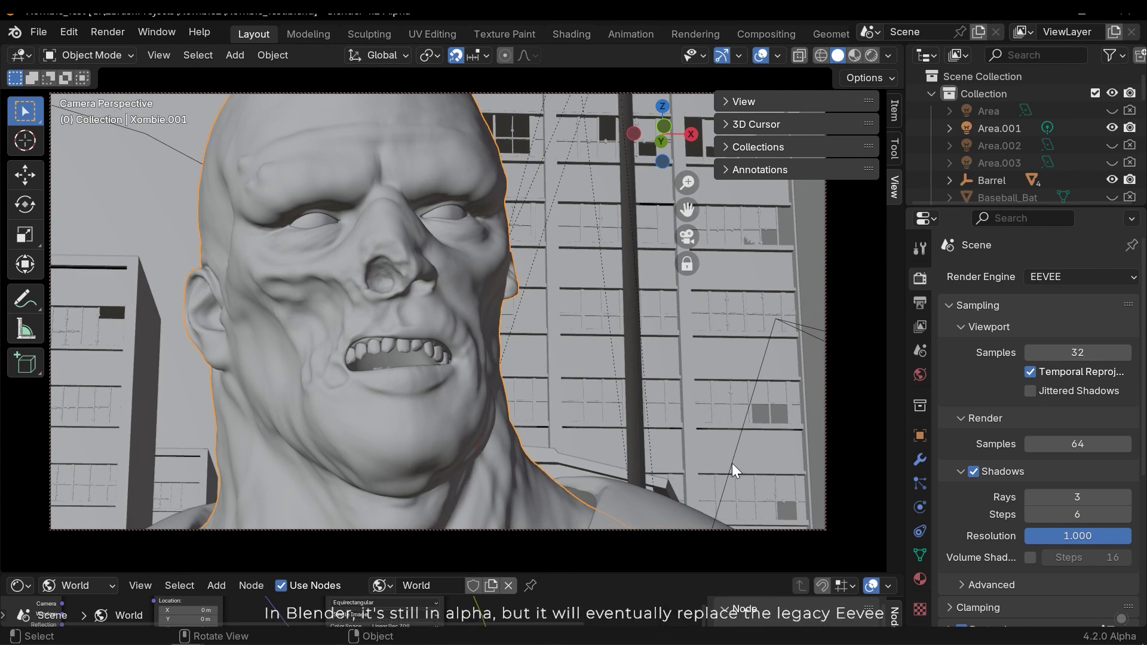
click(1041, 277)
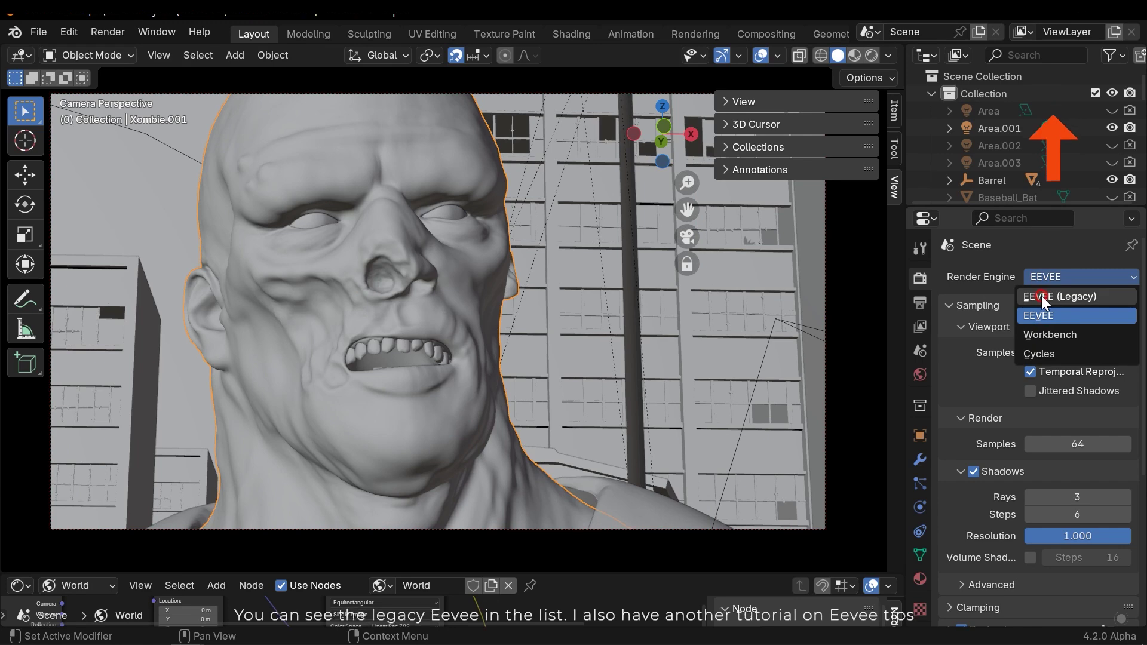
Step: Try EEVEE (Legacy), switch back to EEVEE, and scroll through its render settings
click(1041, 295)
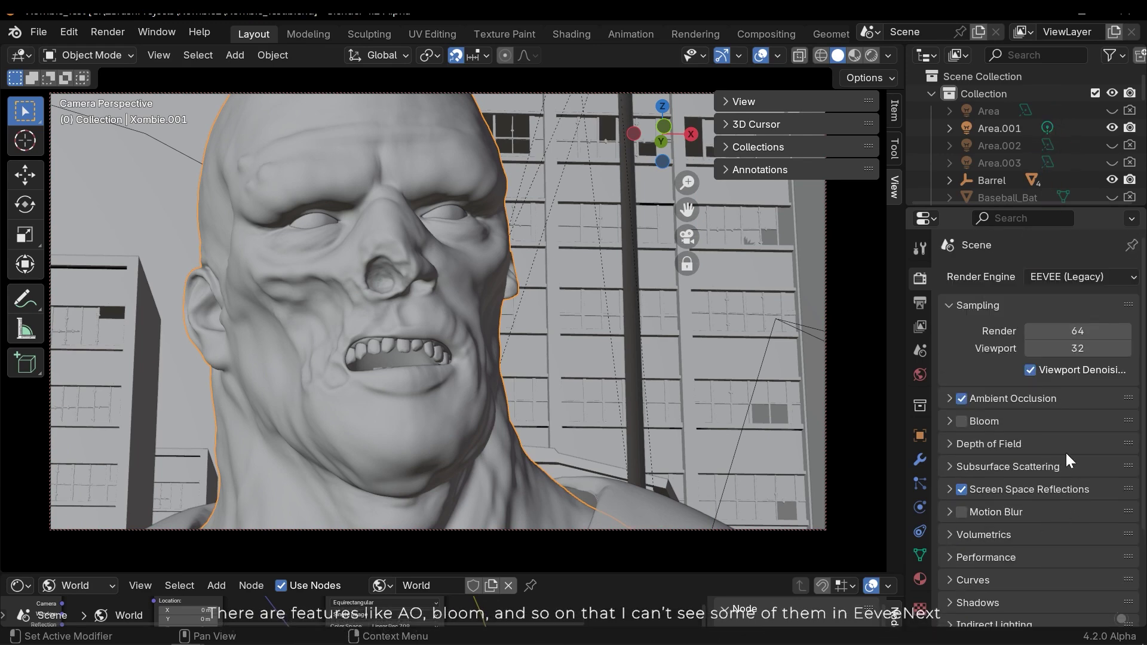
click(1049, 278)
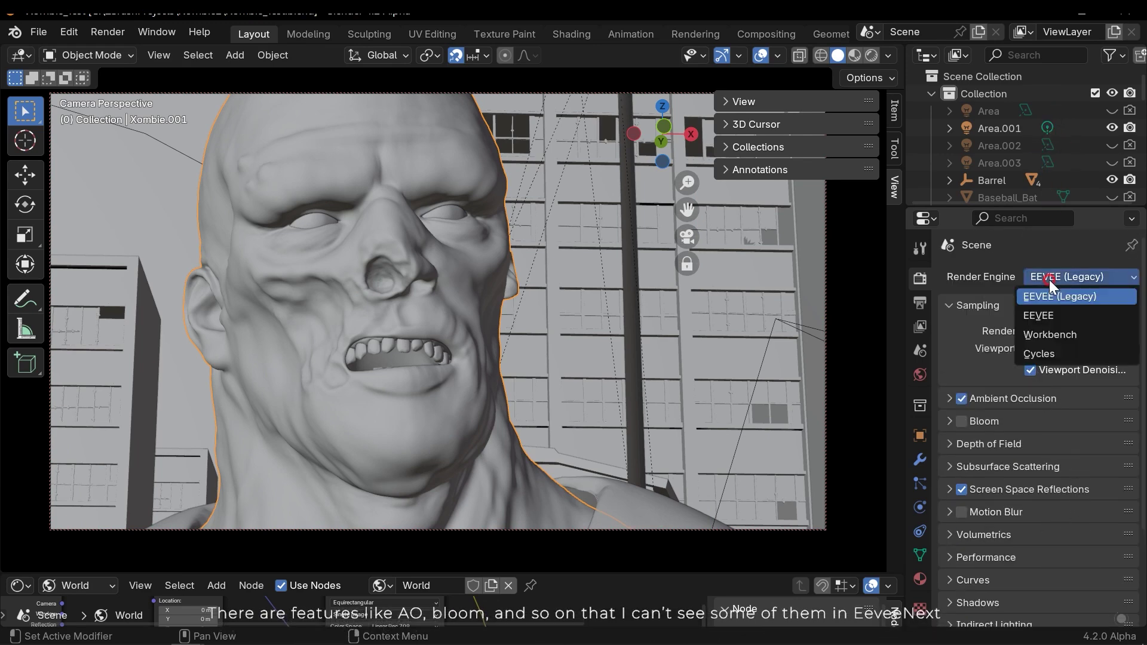
click(1036, 312)
scroll(1023, 475, down, 8)
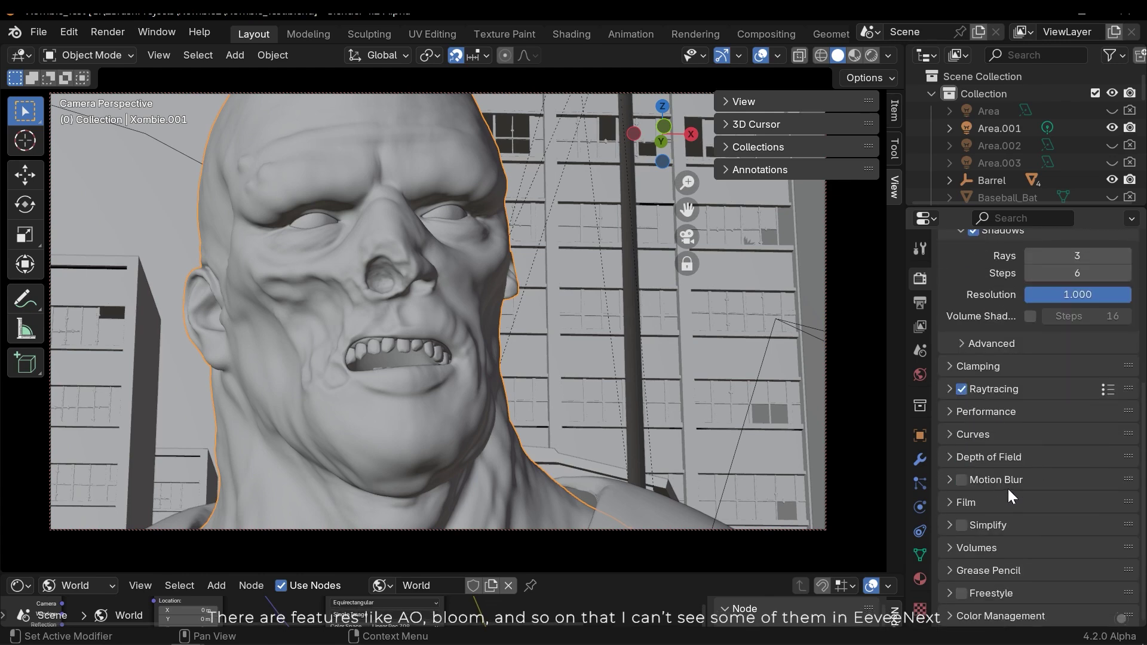
scroll(1019, 432, up, 2)
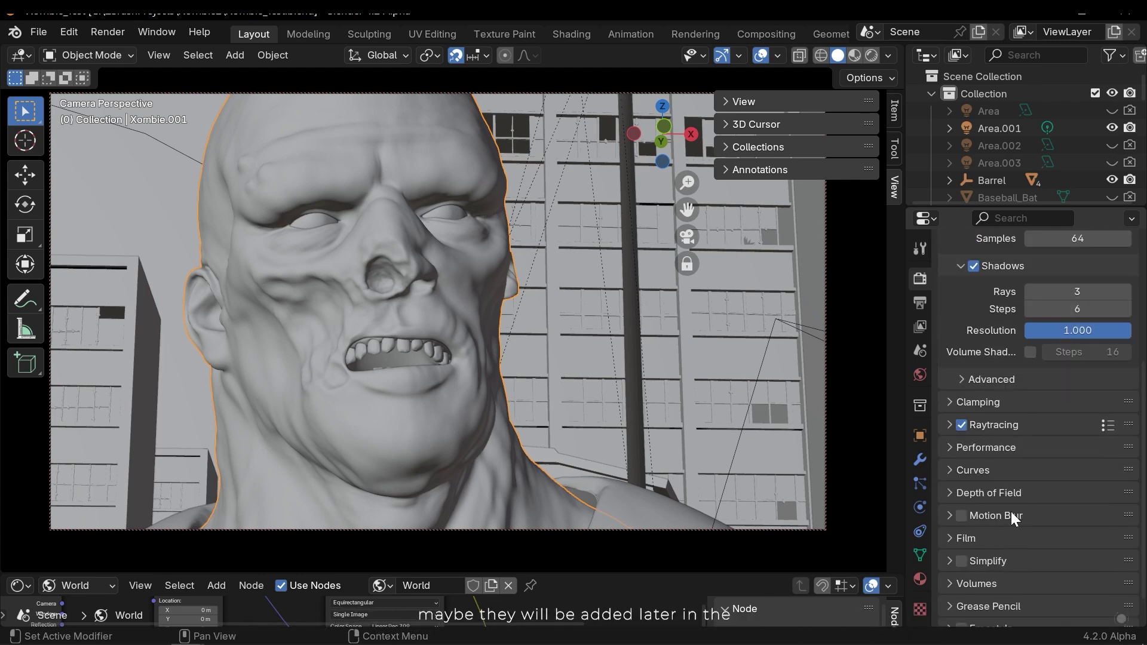
scroll(1003, 514, down, 2)
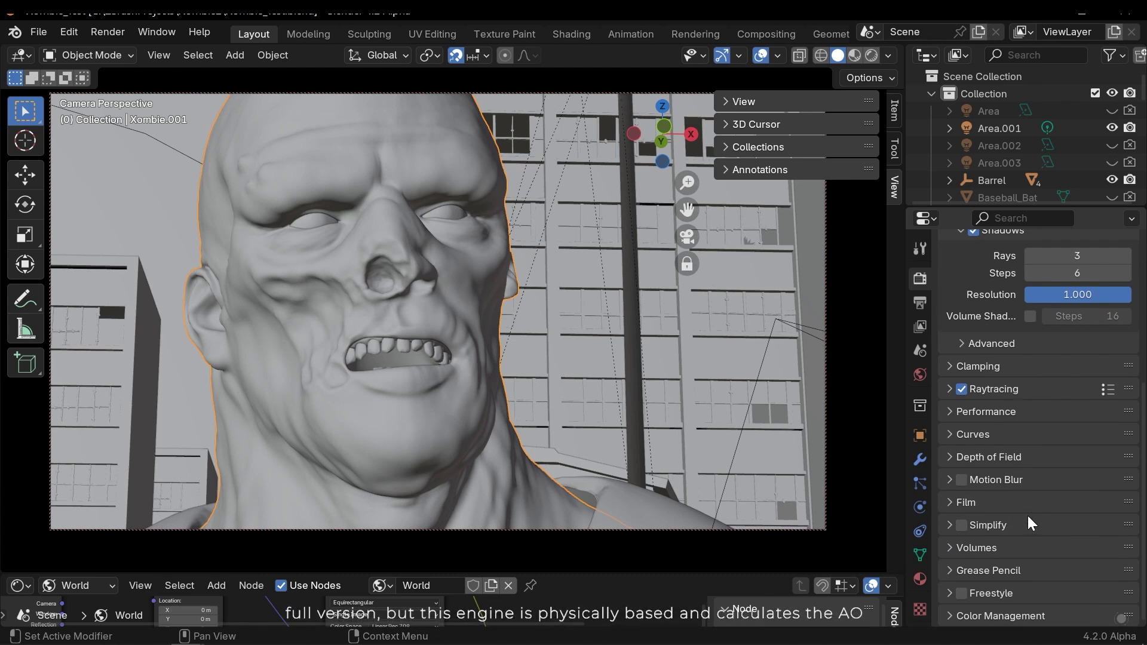
scroll(1029, 520, up, 10)
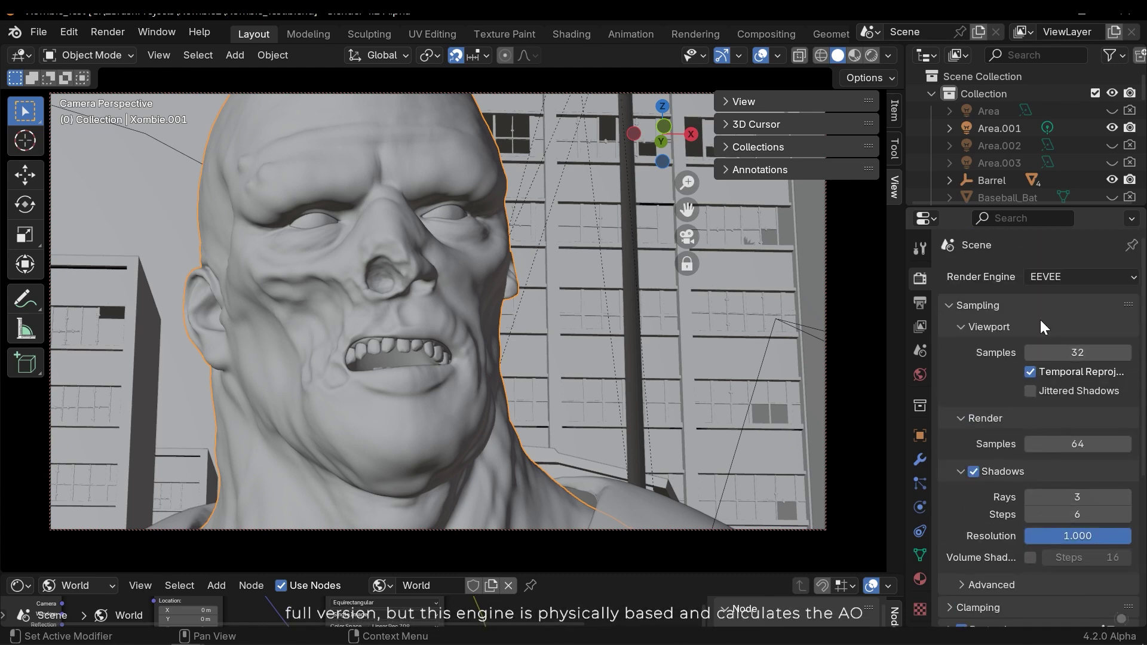
Step: Set the render engine to EEVEE (Legacy) and select the backdrop plane Plane.004
click(1053, 272)
click(1076, 295)
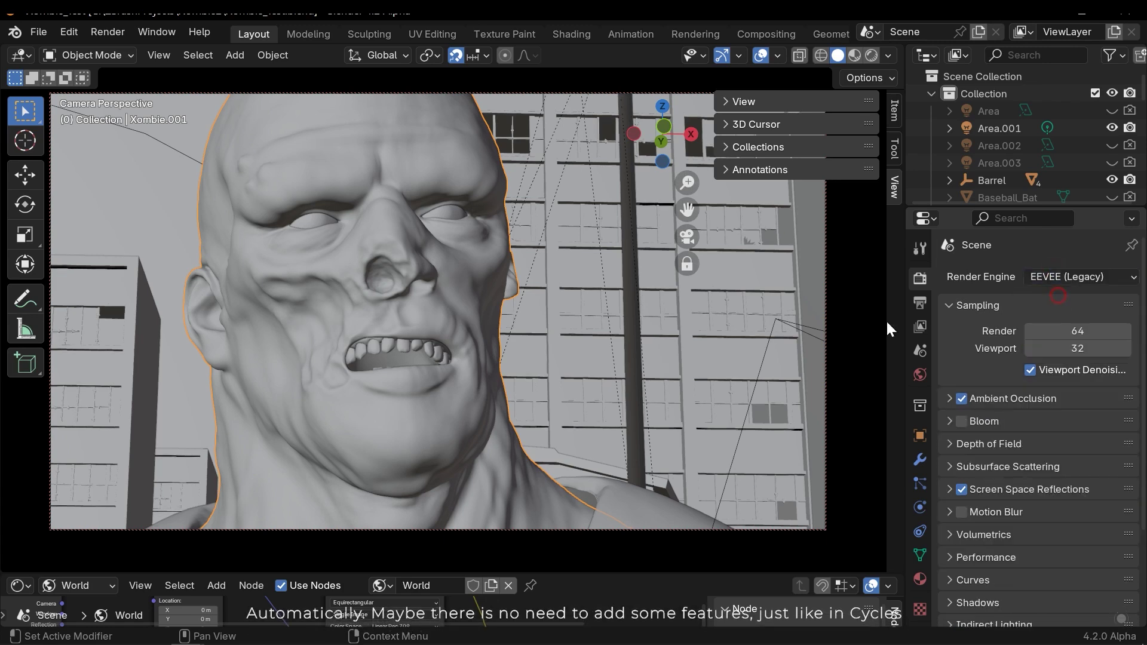
click(130, 213)
Step: Preview the close-up in Rendered shading and save Xombie_Test.blend
key(z)
click(399, 207)
key(ctrl+s)
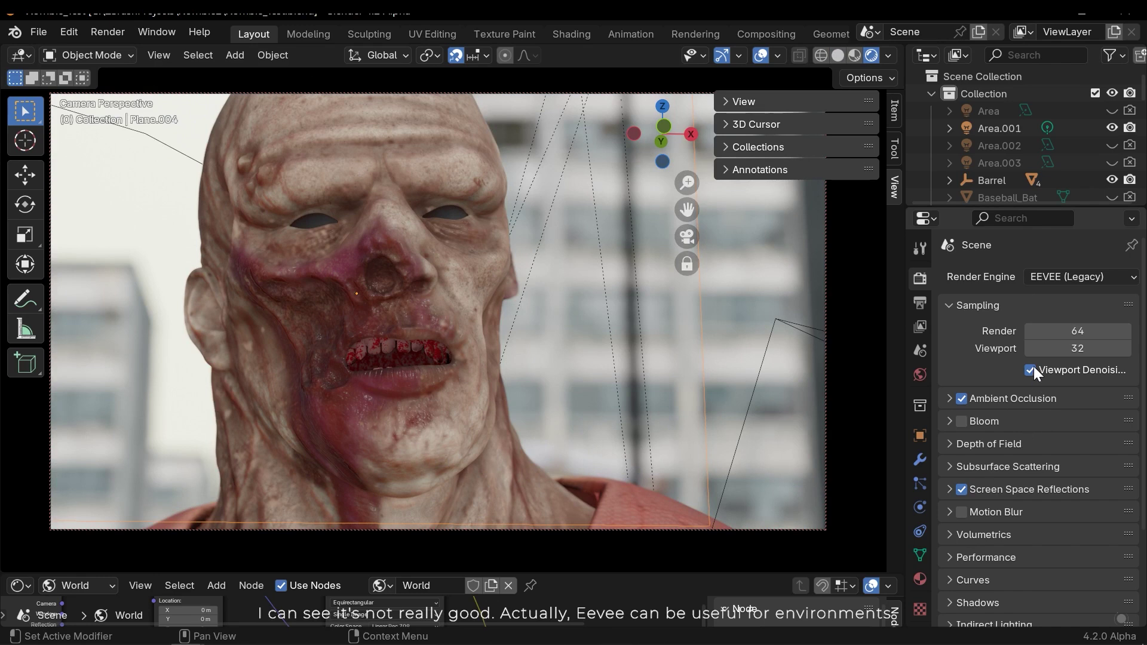
Step: Compare the Legacy close-up with ambient occlusion and bloom toggled off and on
click(961, 399)
click(962, 399)
click(961, 398)
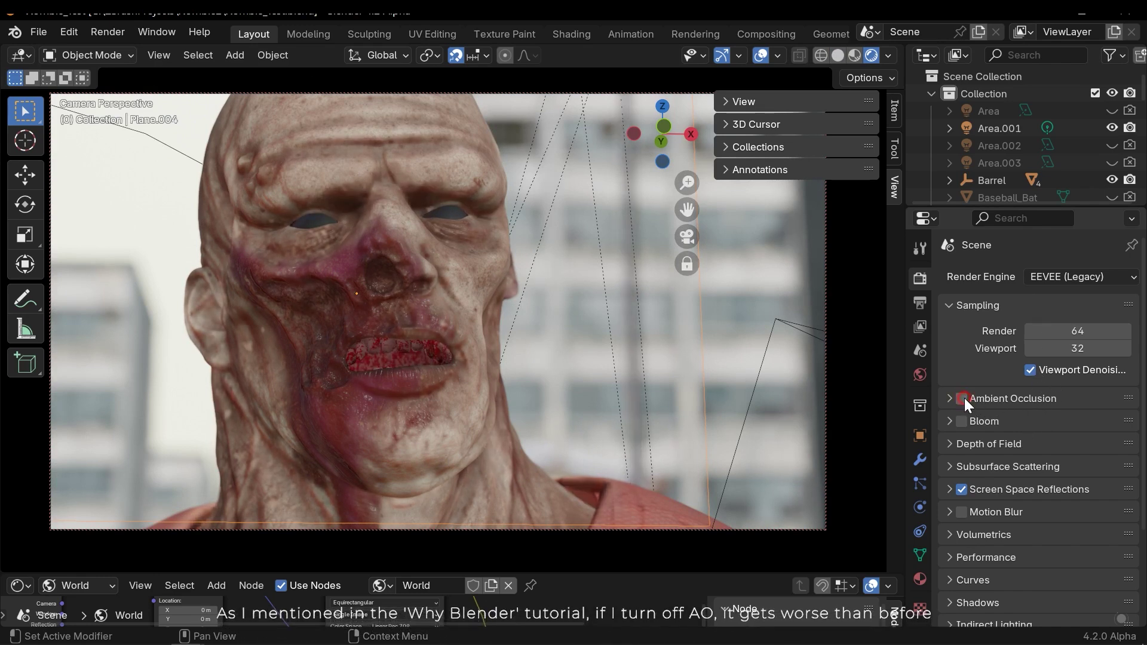
click(962, 399)
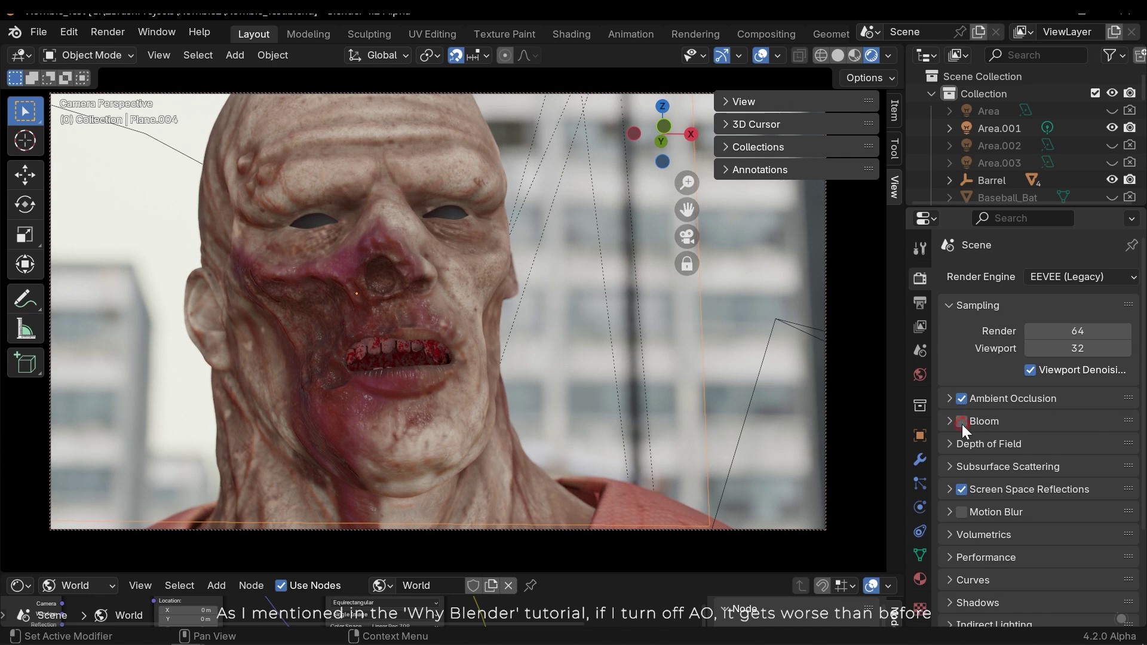
click(962, 422)
click(962, 422)
scroll(1040, 456, down, 5)
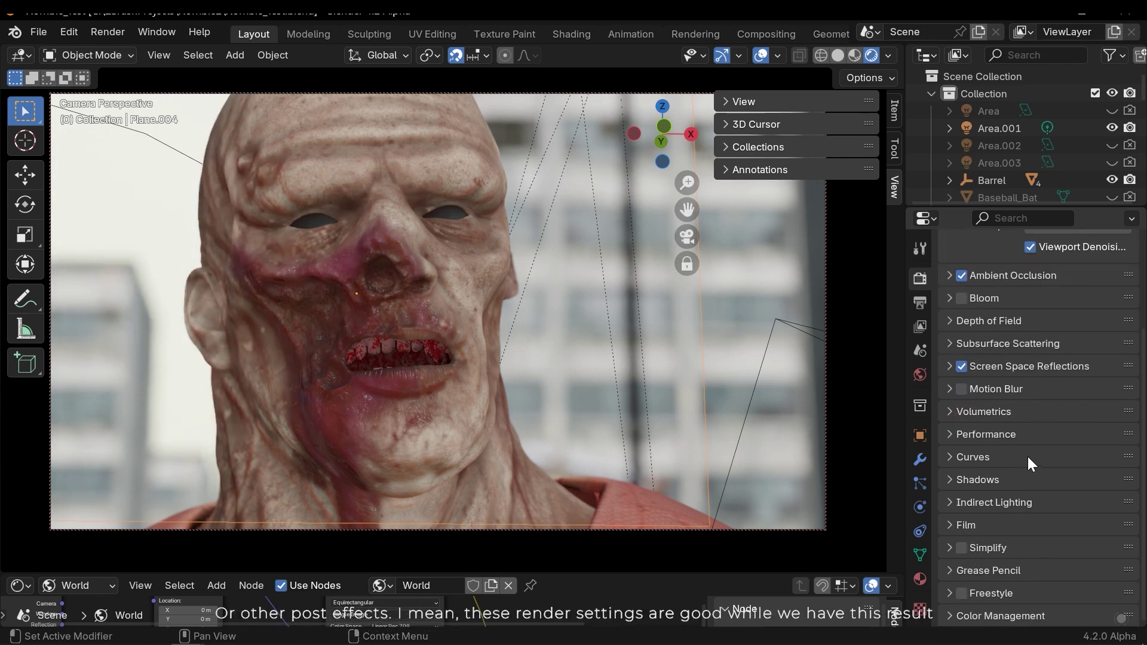
scroll(1046, 473, up, 5)
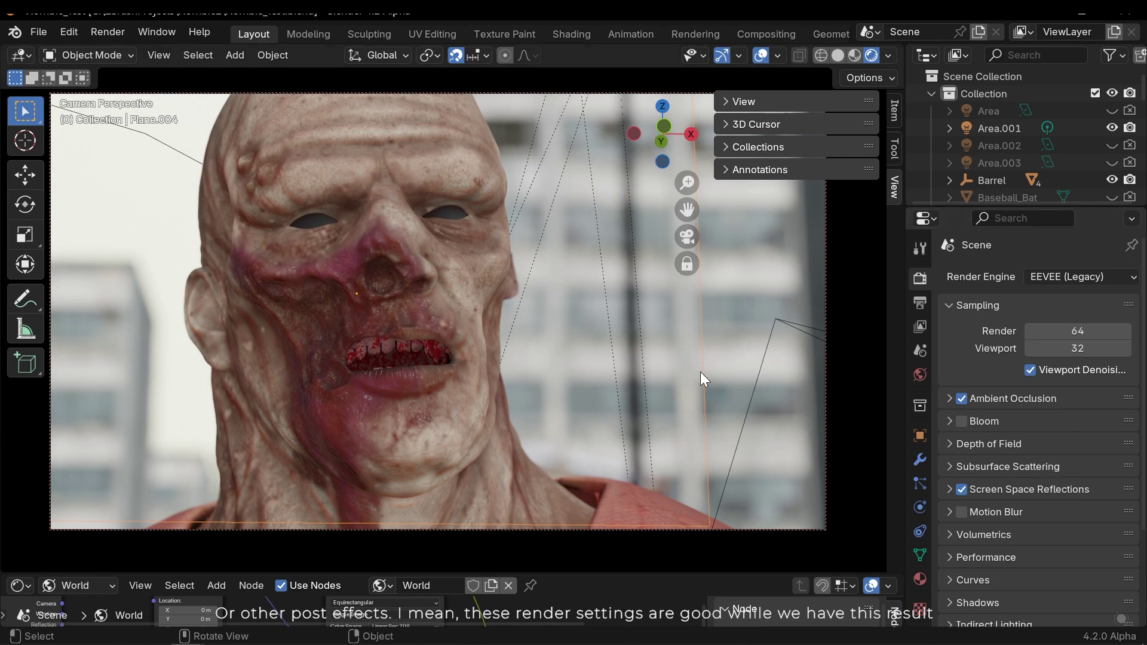
scroll(1055, 447, down, 5)
scroll(1060, 447, up, 2)
scroll(1061, 441, up, 4)
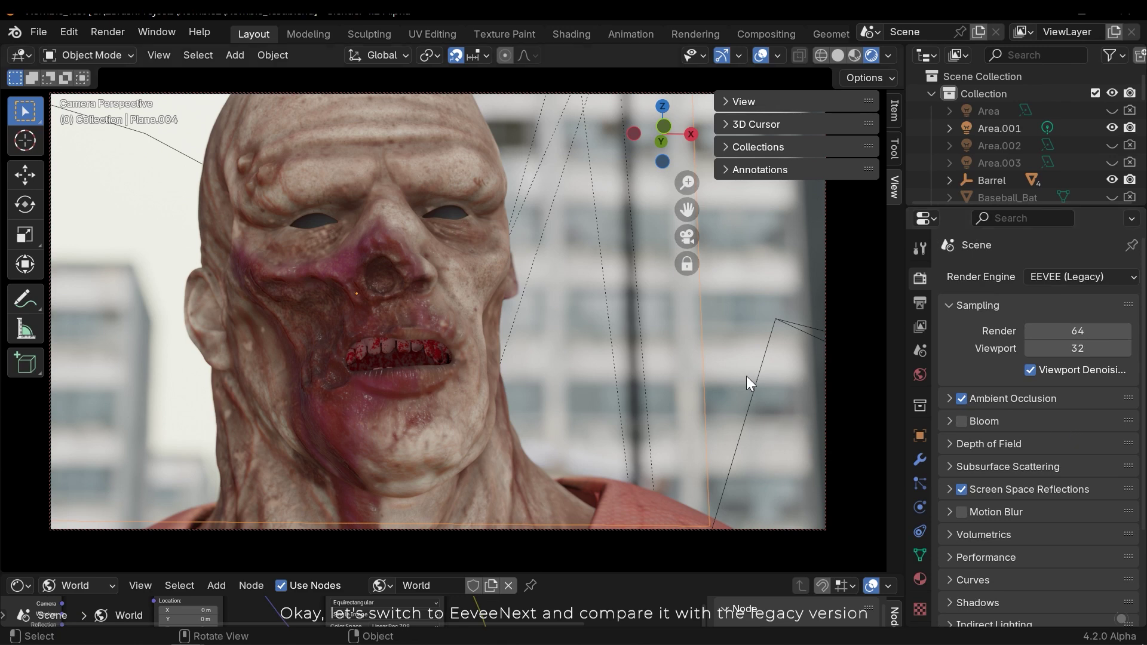
click(1034, 278)
Step: Switch back to EEVEE, review the Shadows ray and step values, and collapse Sampling
click(1035, 317)
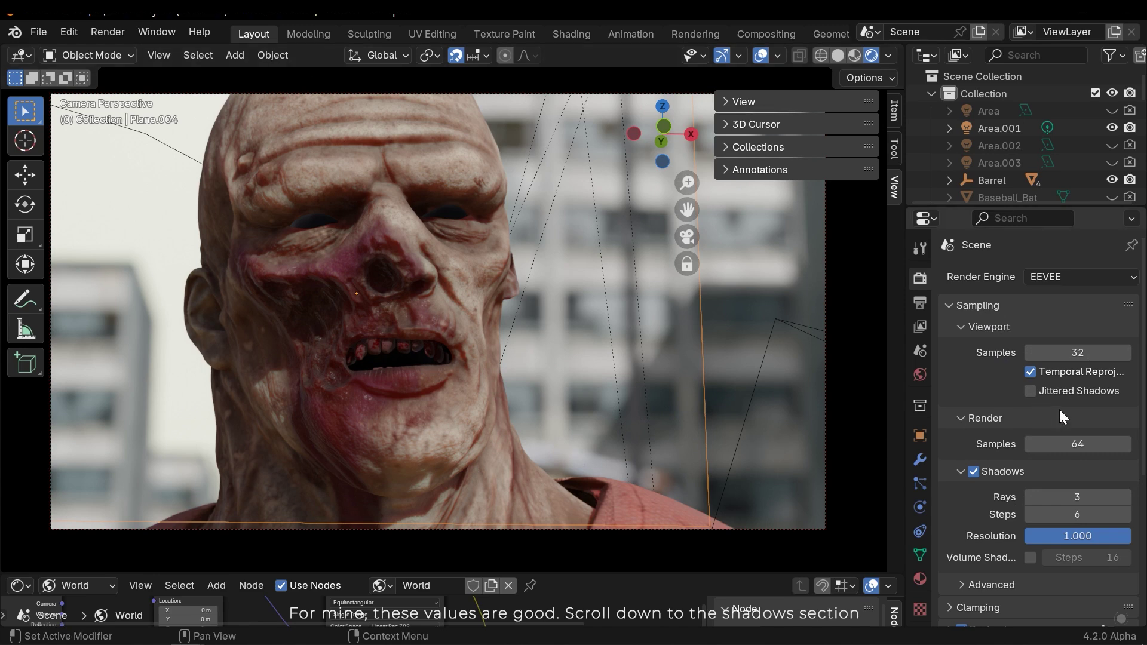
scroll(1051, 436, down, 2)
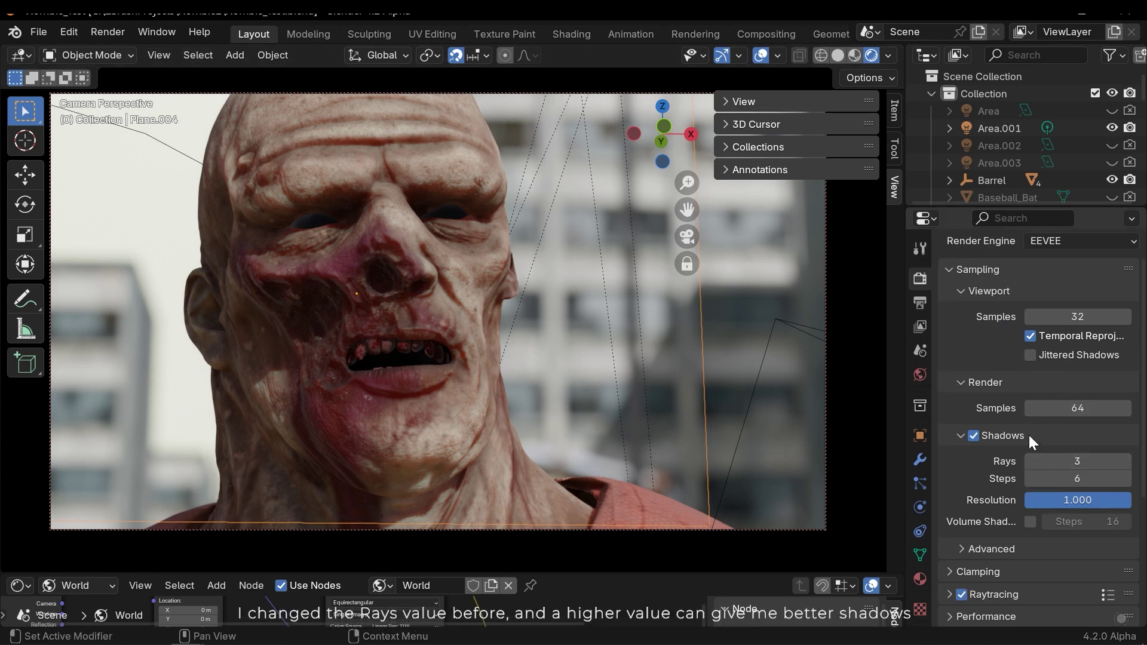
scroll(1012, 438, down, 2)
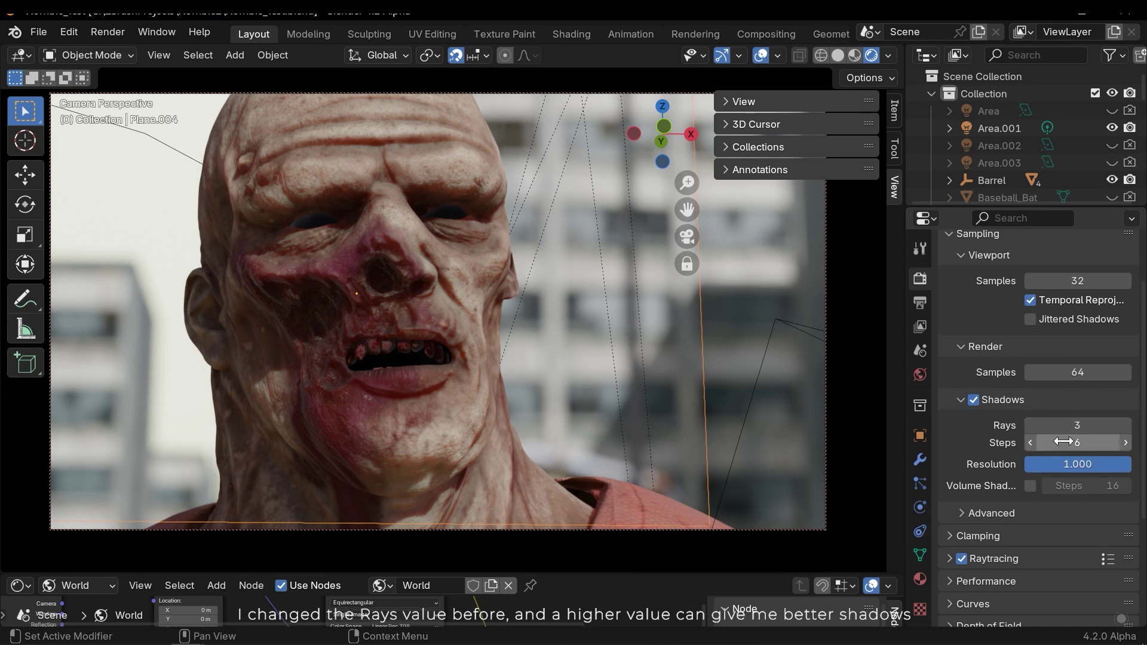
scroll(1015, 346, up, 4)
click(986, 305)
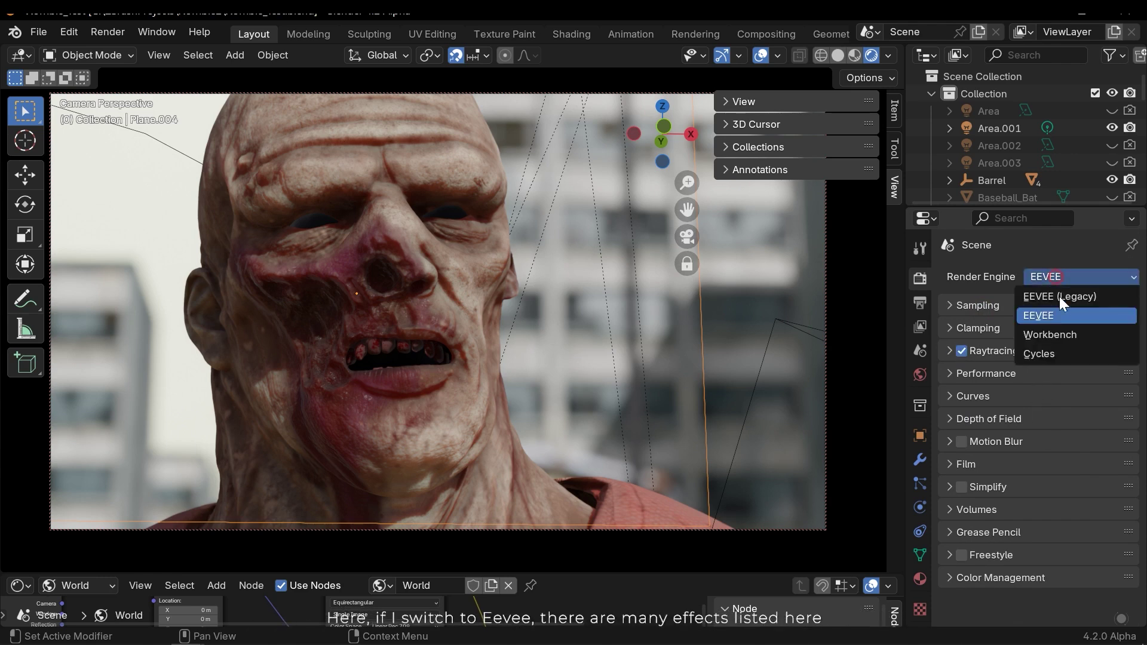
Step: Briefly switch to EEVEE (Legacy) to inspect its panels, then return to EEVEE
click(1059, 296)
scroll(1013, 383, down, 2)
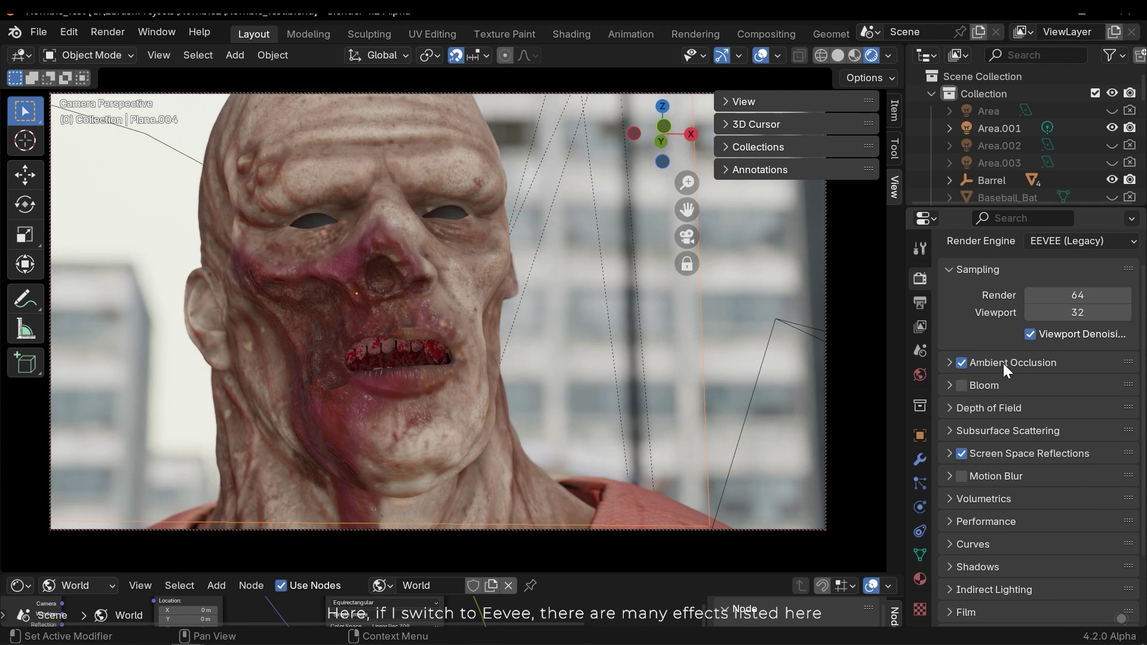
scroll(1046, 338, up, 2)
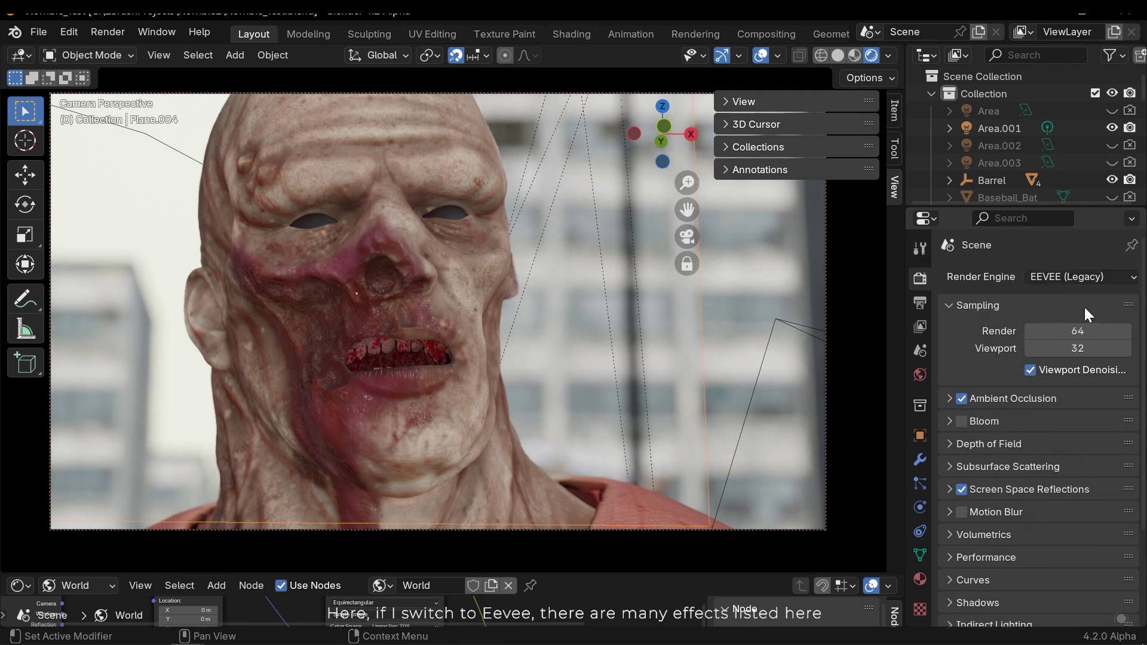
click(1082, 278)
key(Return)
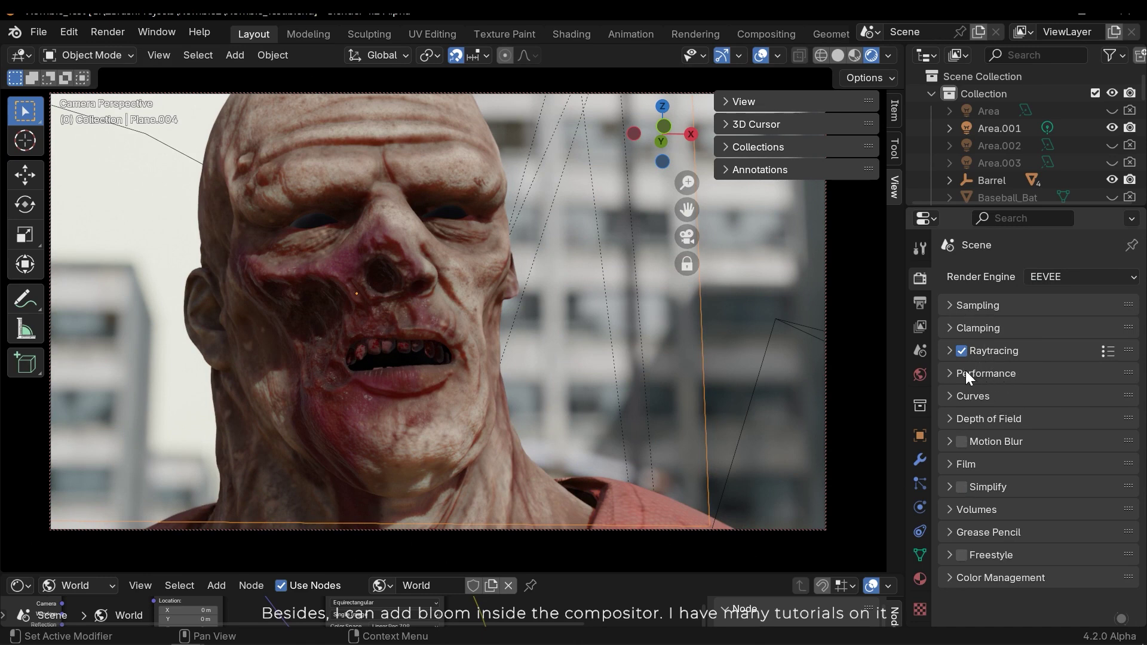
click(1032, 371)
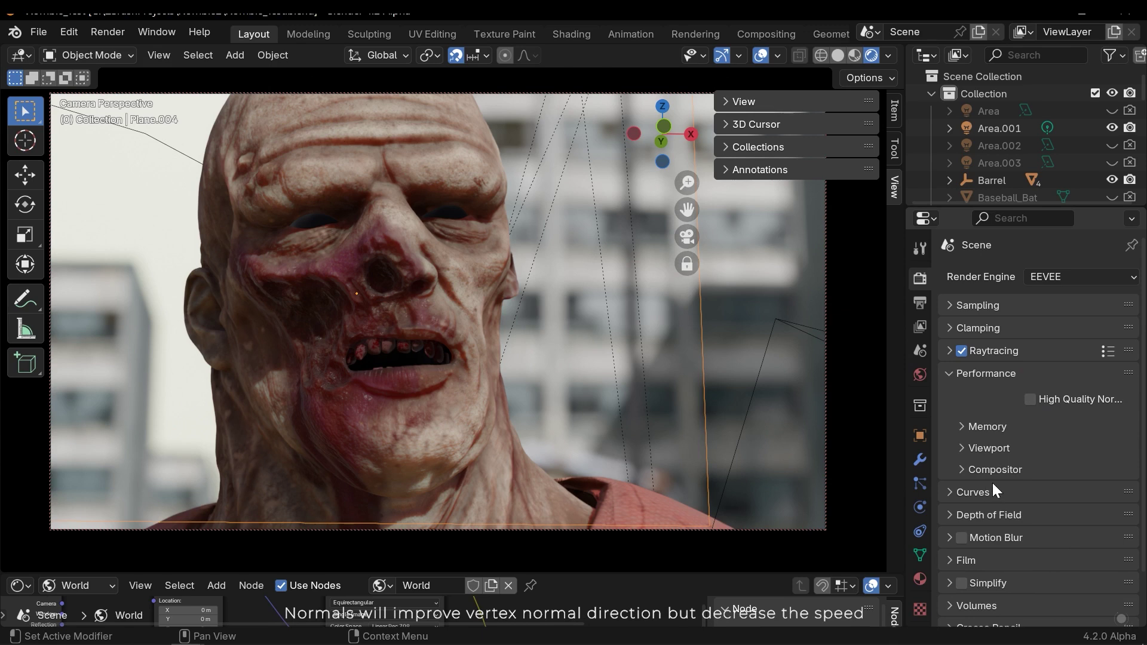
click(986, 428)
click(983, 501)
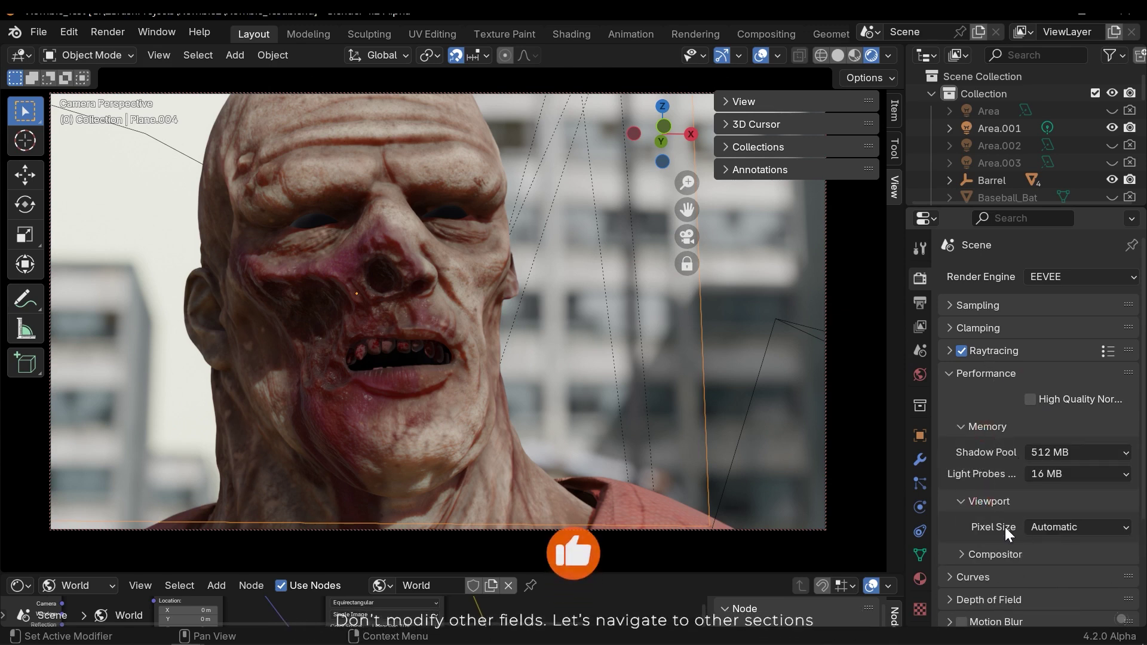
click(997, 374)
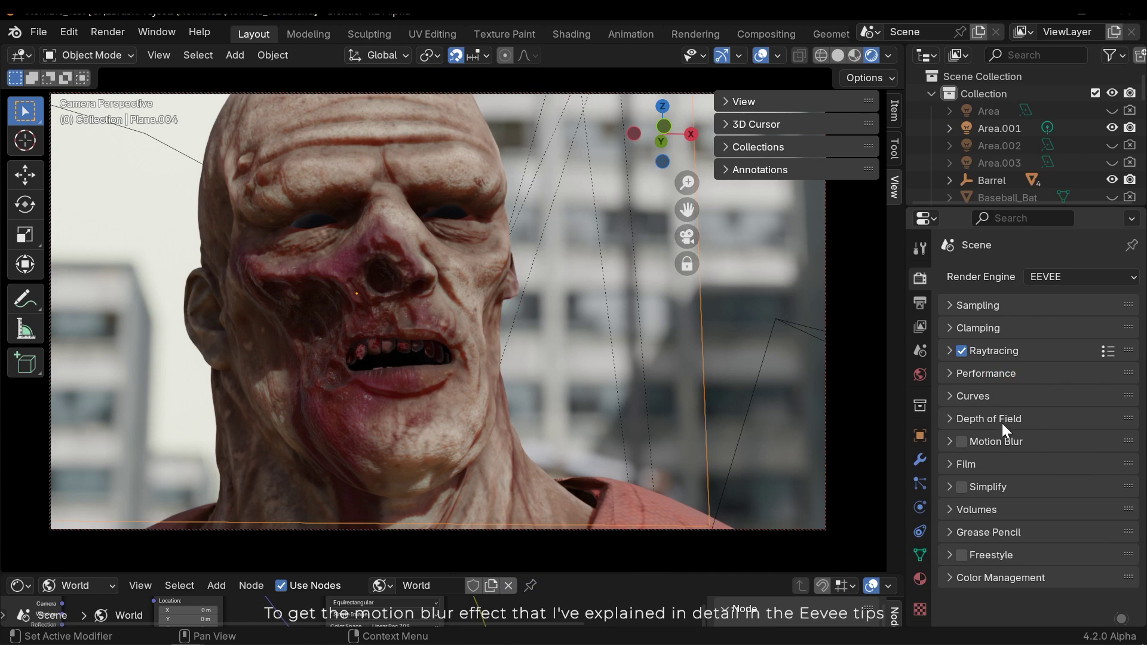
Step: Enable Motion Blur (Center on Frame, 0.50 shutter), then collapse it and glance at Volumes
click(1008, 441)
scroll(1009, 445, down, 3)
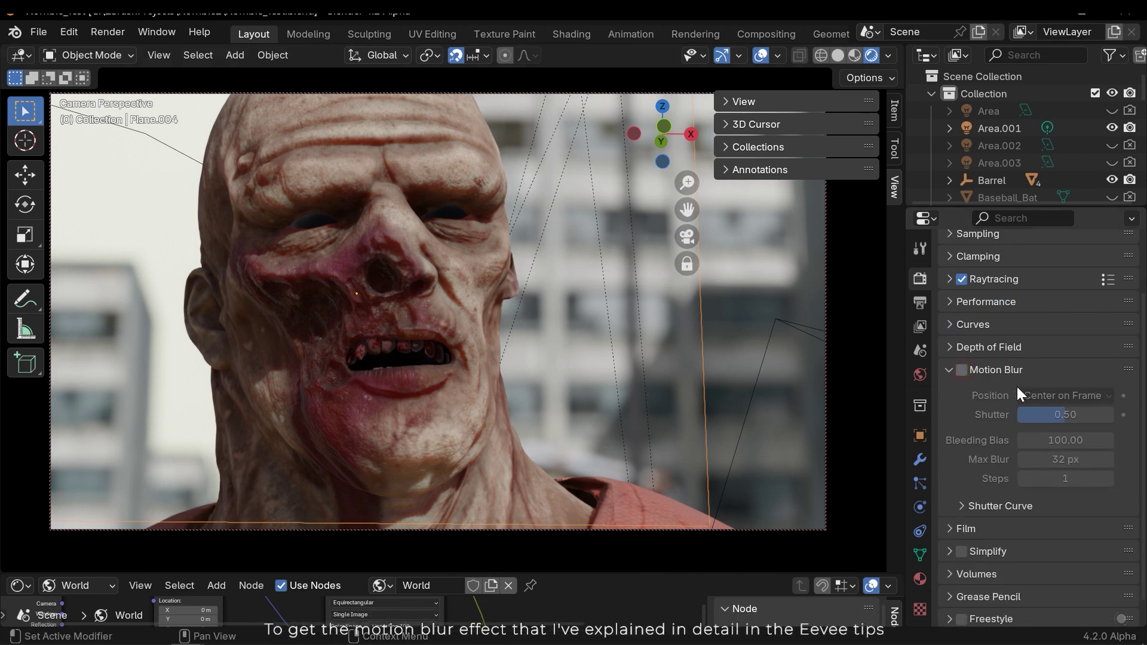
click(962, 370)
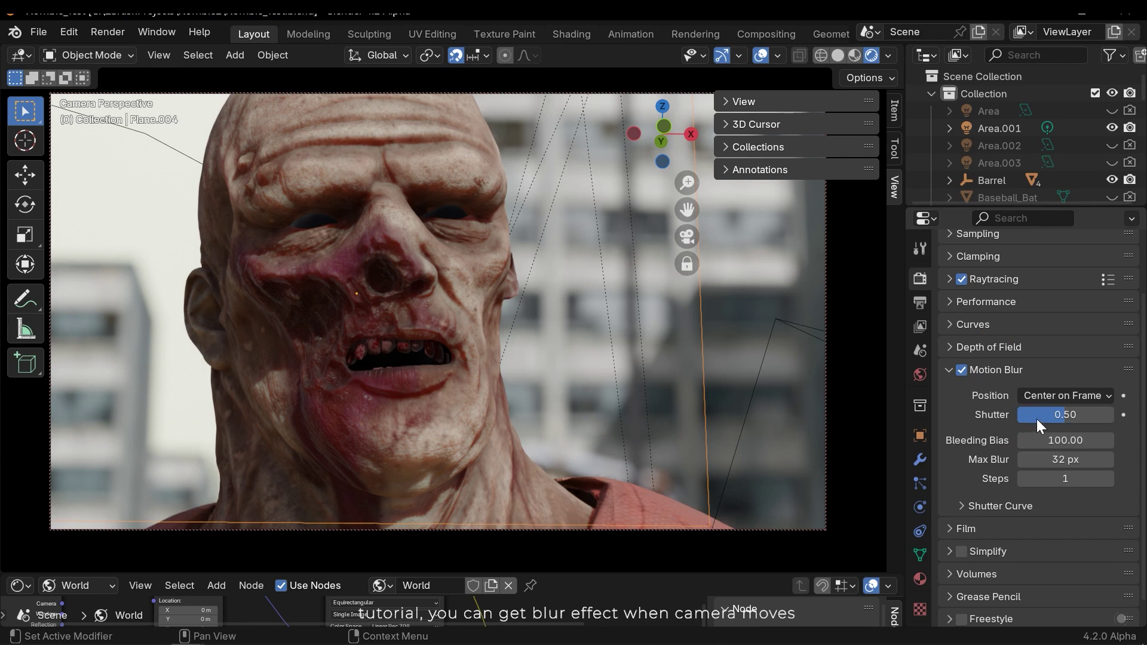
scroll(1004, 377, up, 3)
click(999, 436)
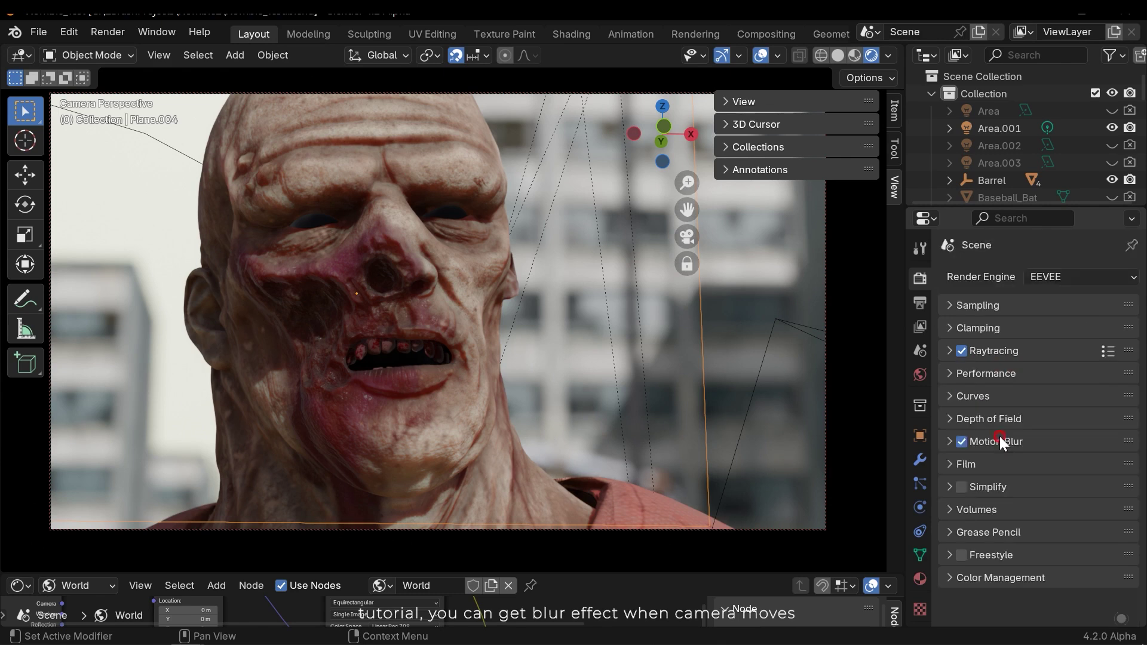
click(983, 512)
click(997, 513)
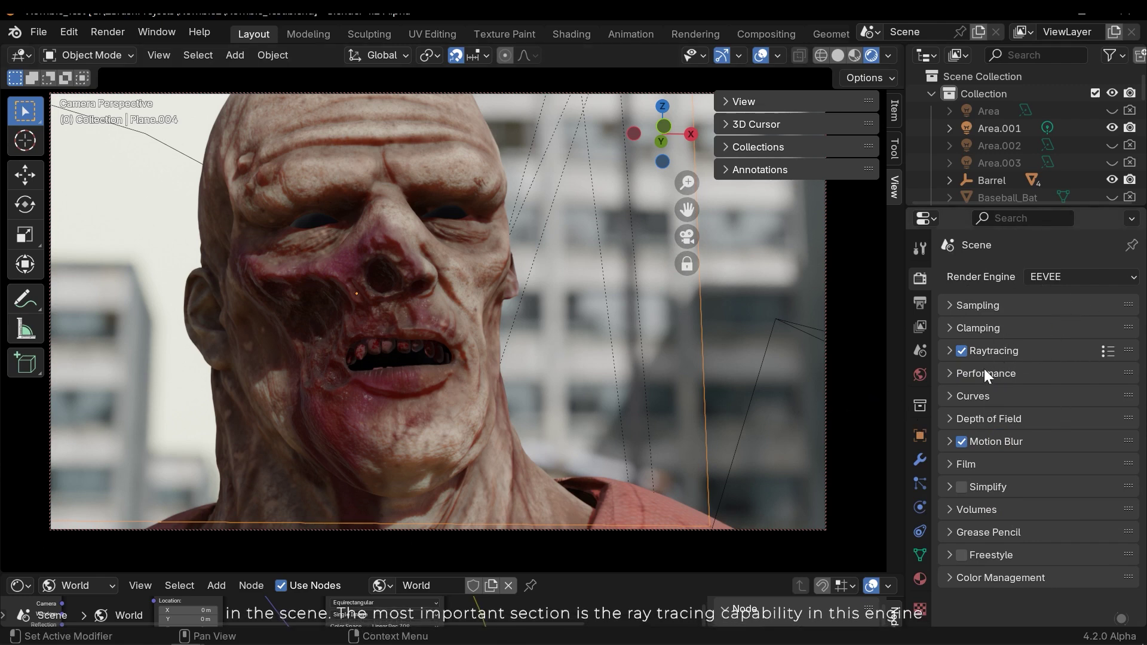
click(1015, 353)
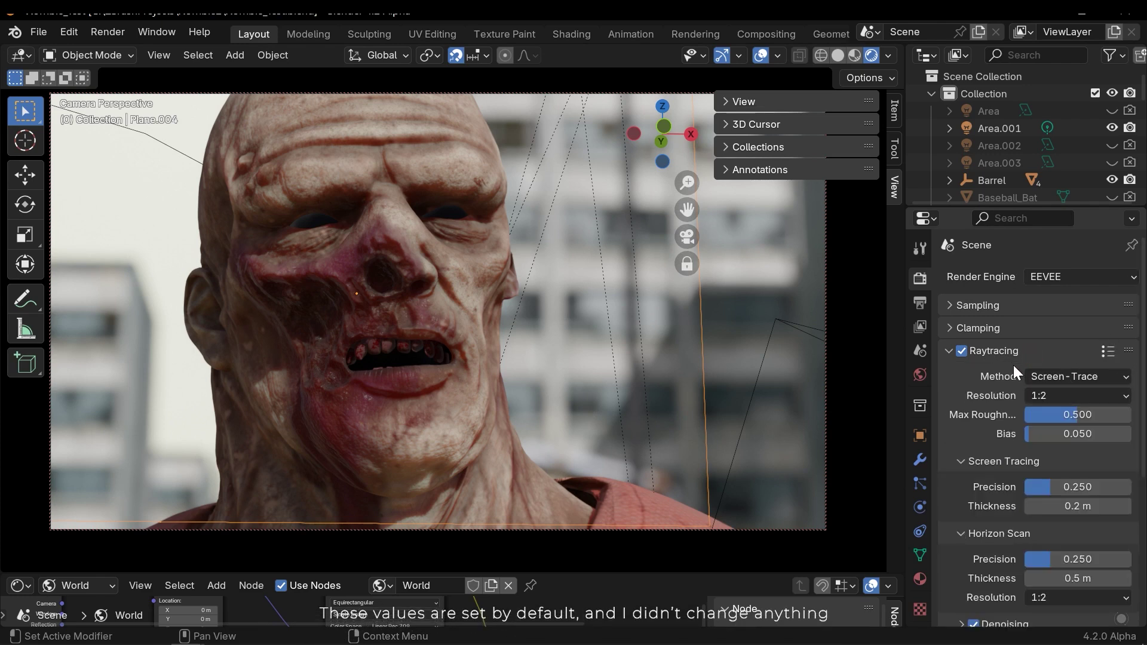
scroll(989, 478, down, 3)
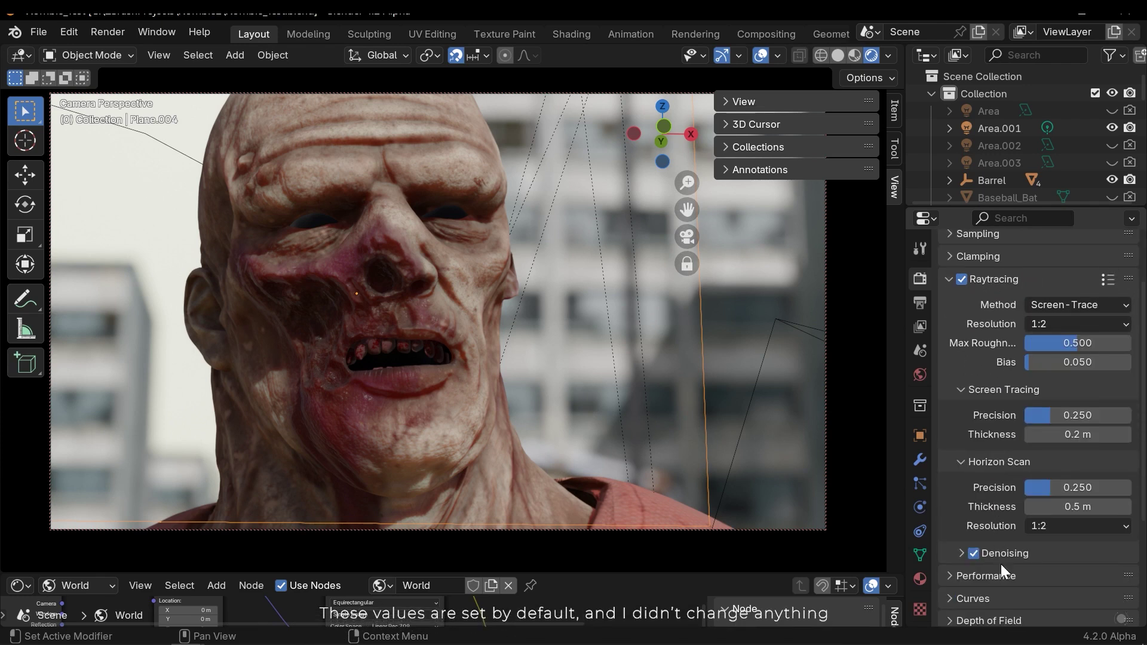
scroll(1005, 482, up, 3)
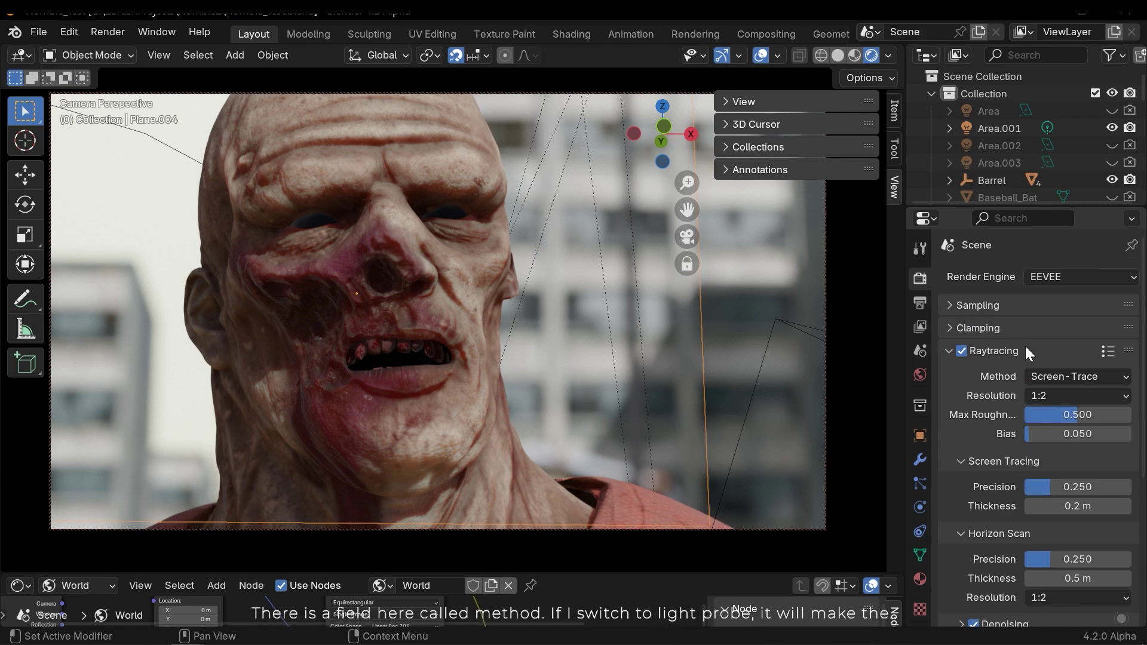
click(1065, 375)
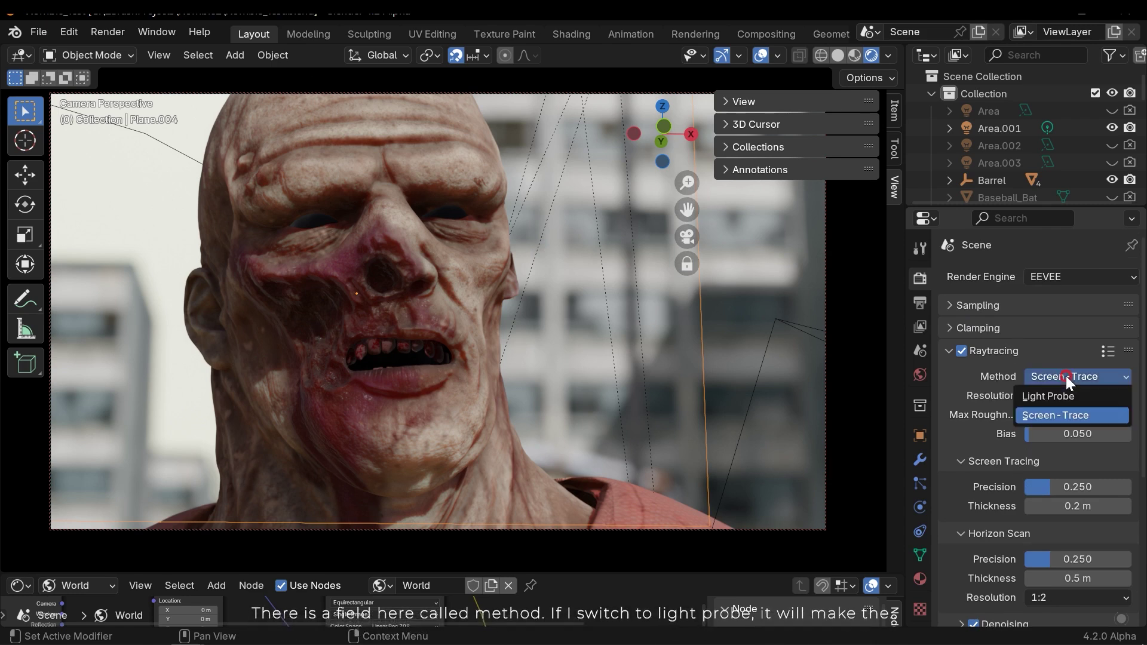
click(1057, 415)
click(1051, 377)
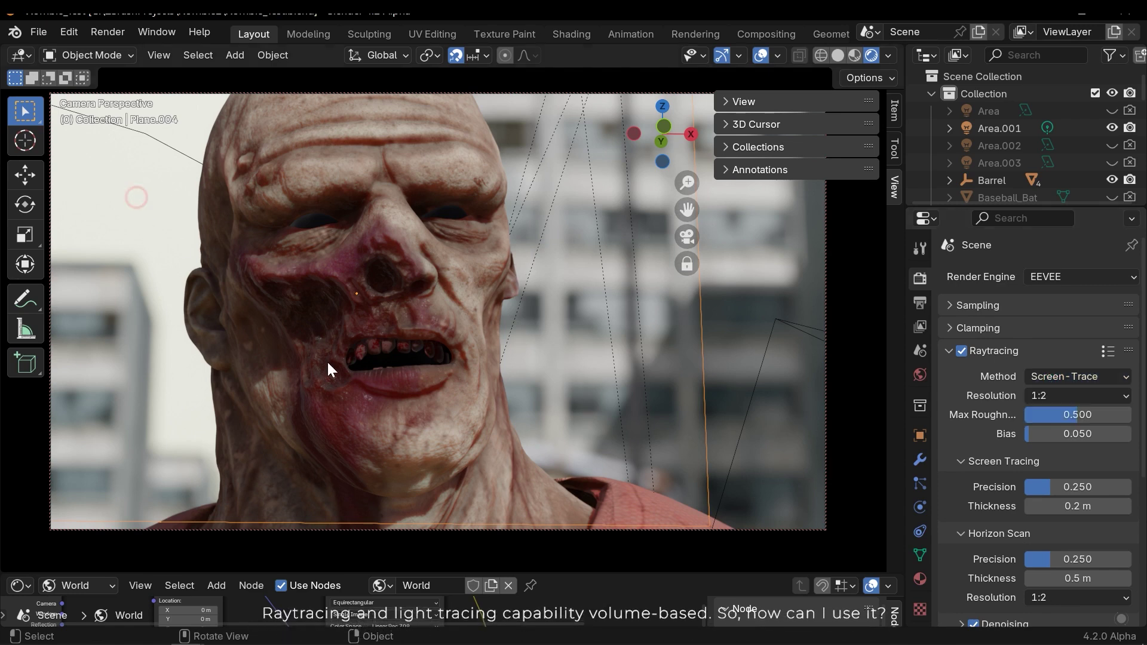
key(shift+a)
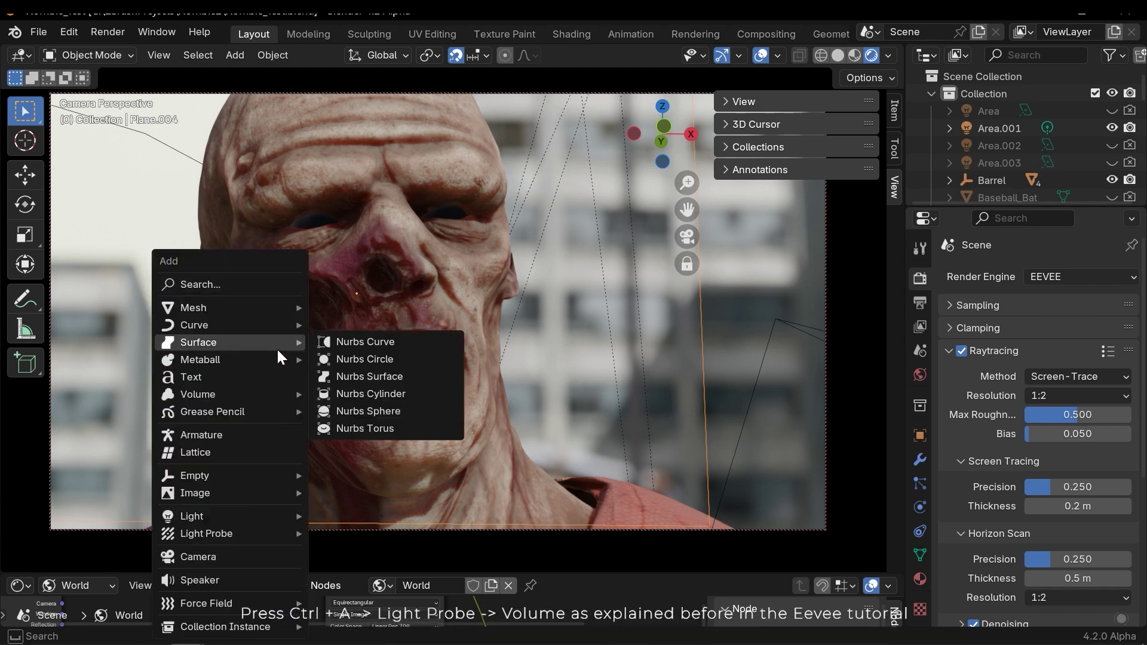
mouse_move(292, 361)
mouse_move(209, 533)
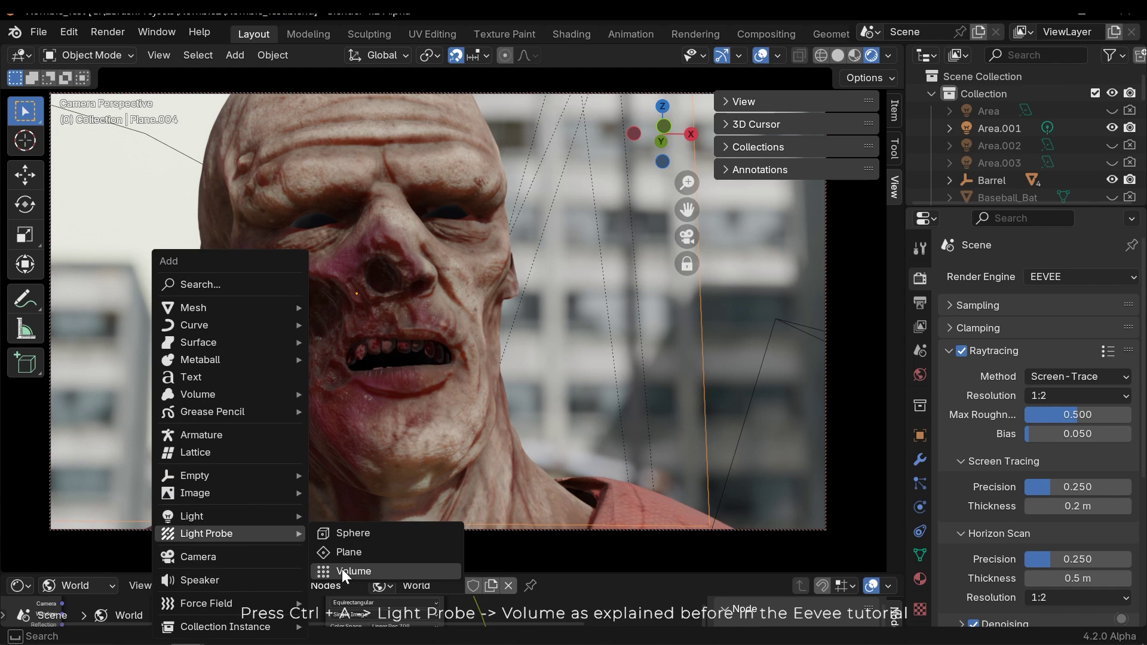
click(1047, 395)
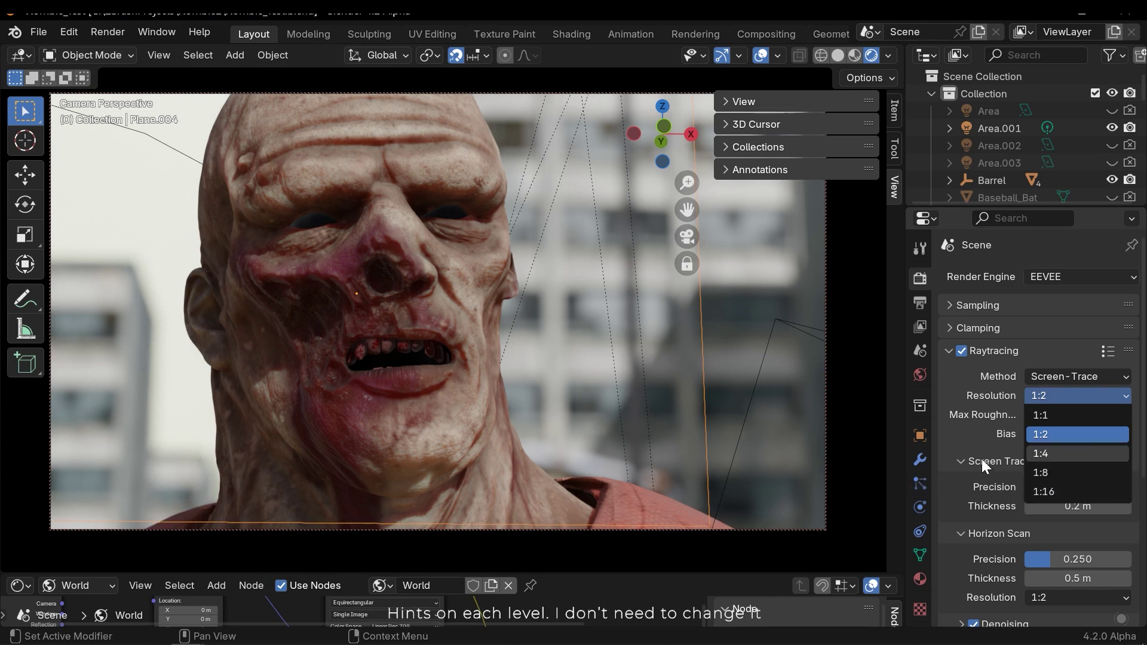
scroll(976, 418, down, 3)
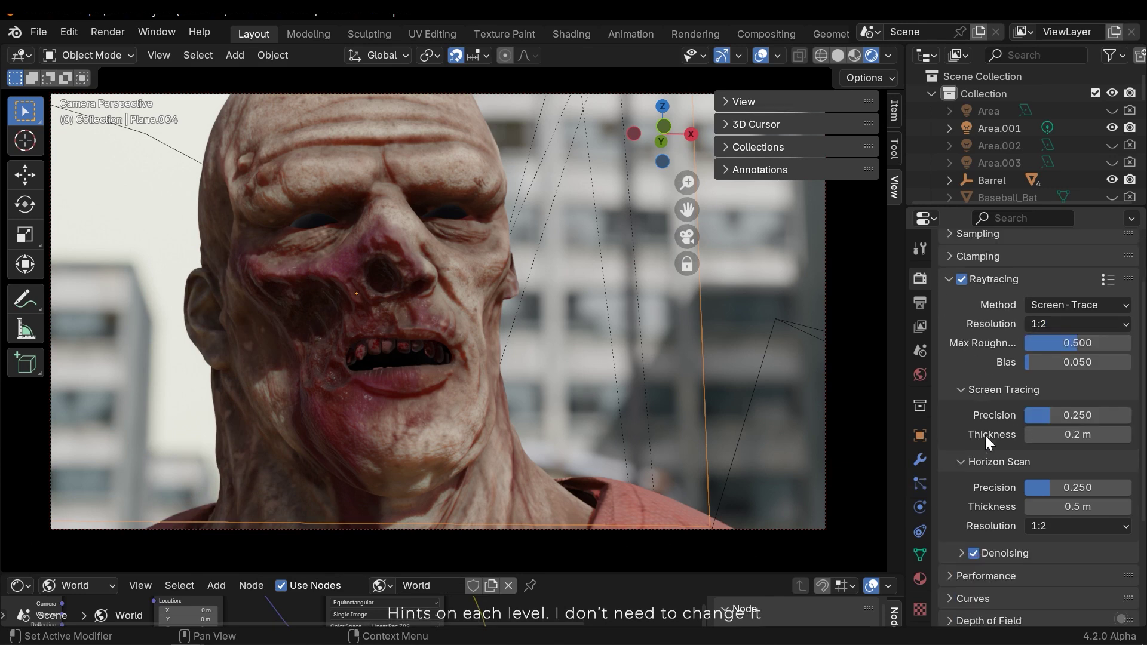
scroll(990, 435, down, 5)
scroll(1038, 547, up, 7)
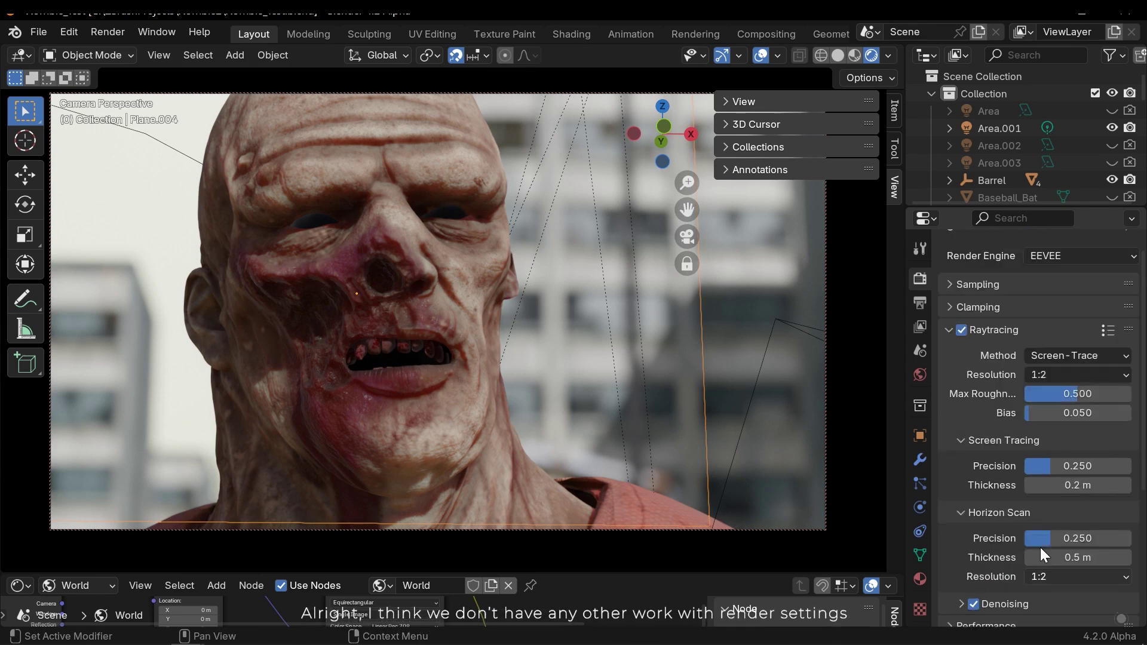
scroll(1040, 547, up, 1)
click(979, 351)
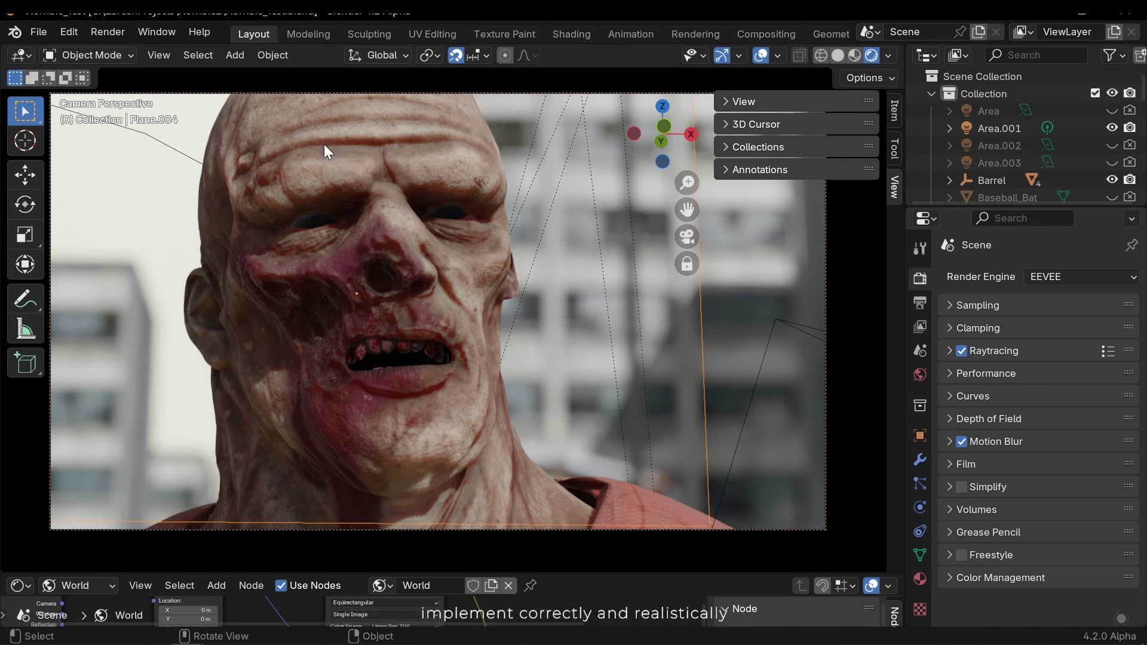
click(1057, 279)
click(1050, 297)
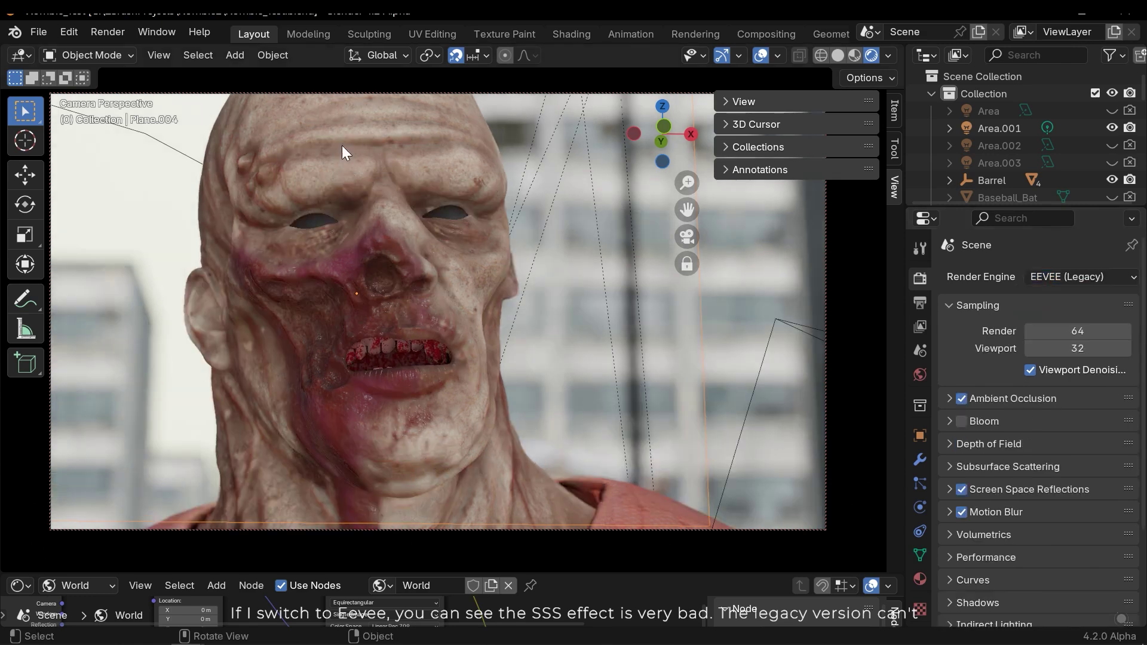
click(1083, 277)
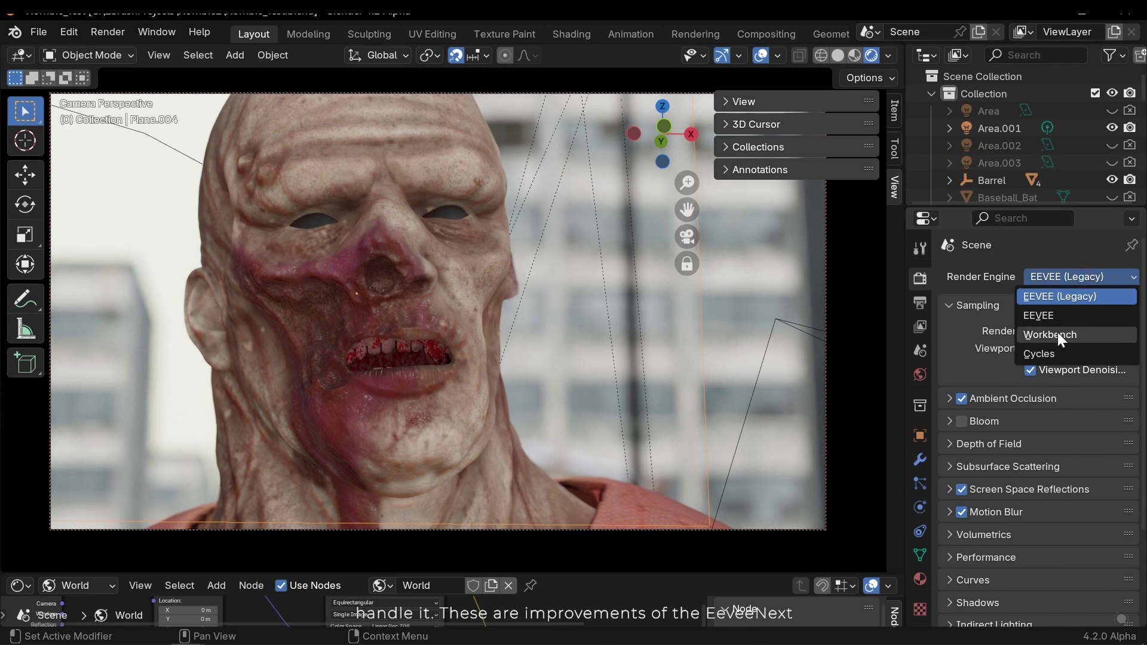
click(1042, 315)
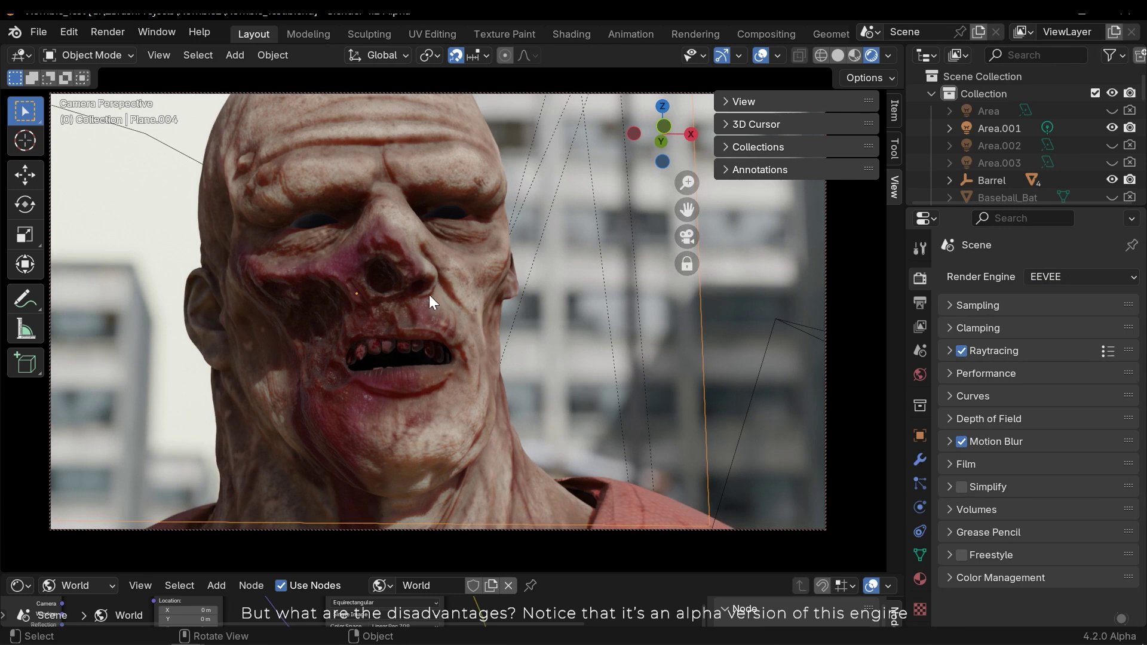
Step: Set Area.001 light power to 3000 W, briefly switch it to Area, then back to Point
click(1042, 127)
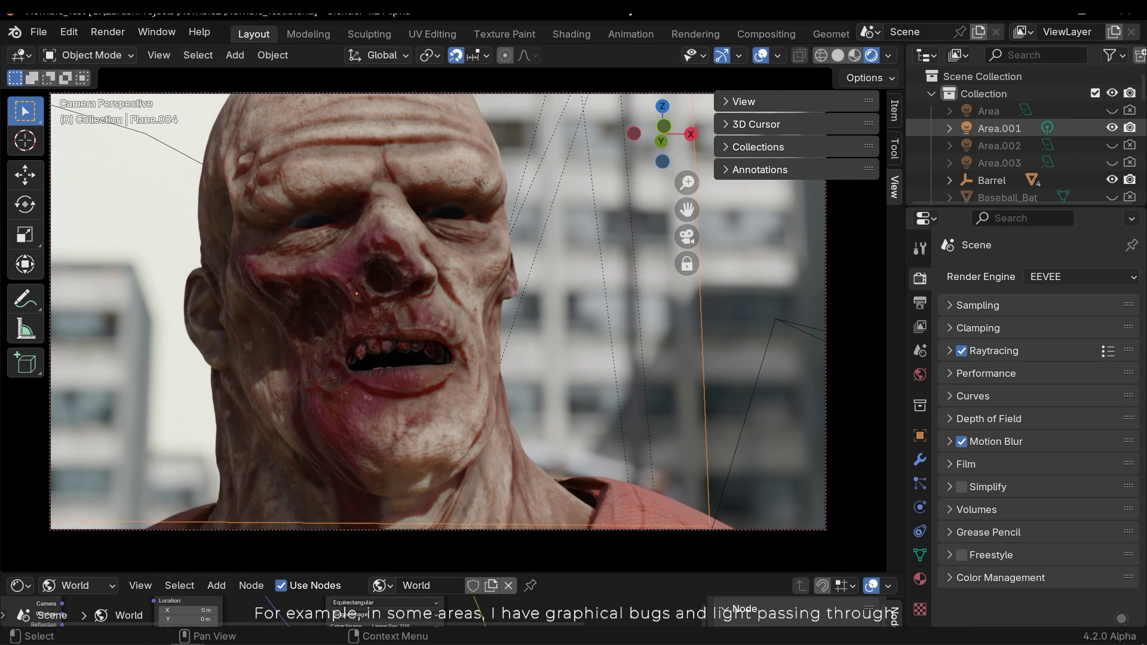
click(1000, 130)
click(920, 506)
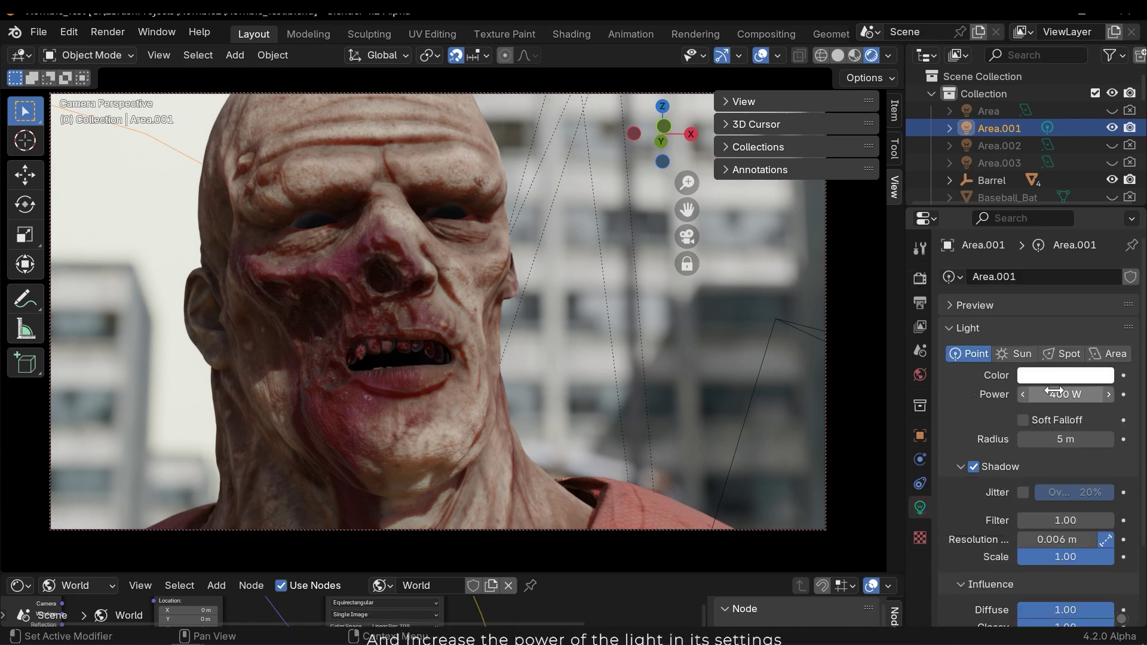
scroll(1077, 443, down, 3)
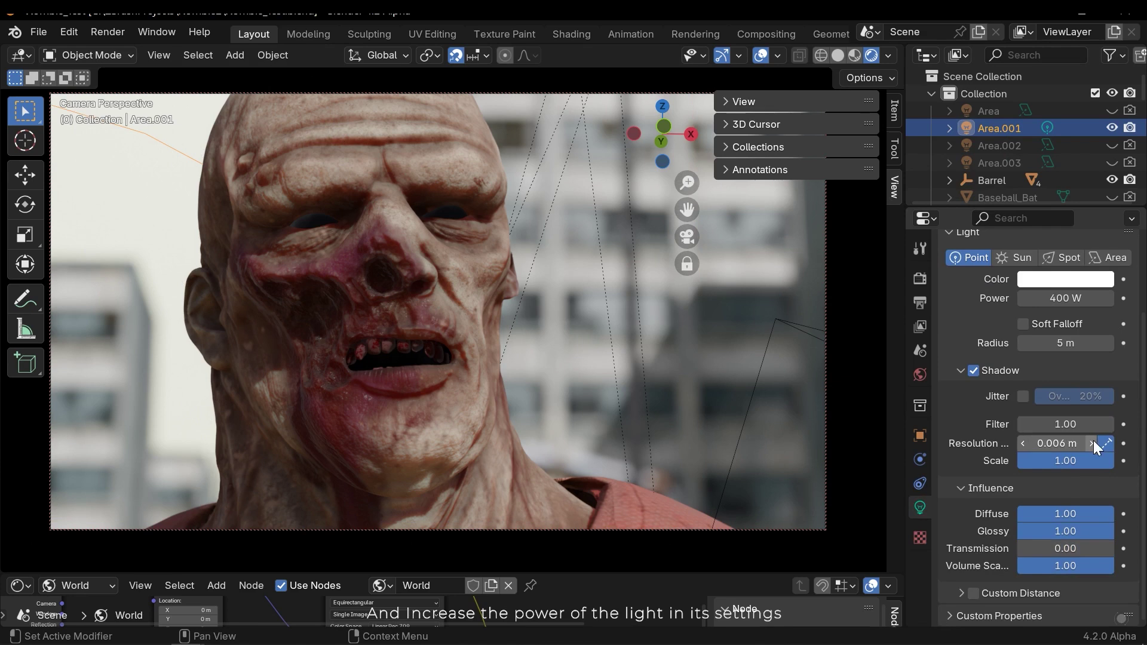
scroll(1094, 442, up, 3)
click(1105, 395)
text(3000)
key(Return)
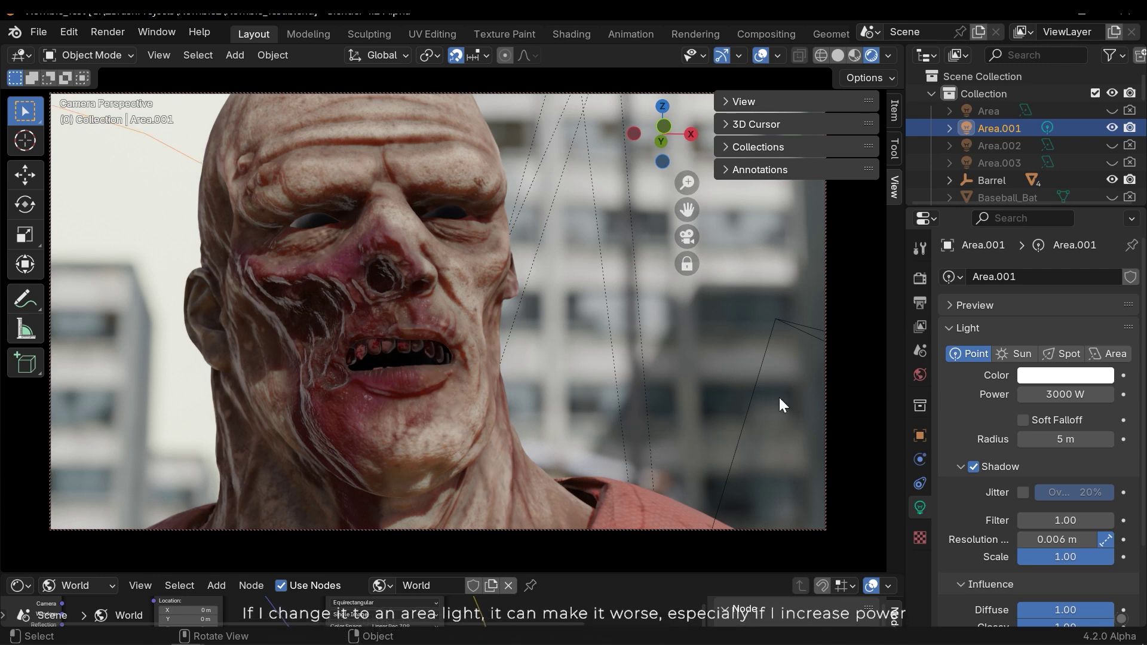
click(1107, 352)
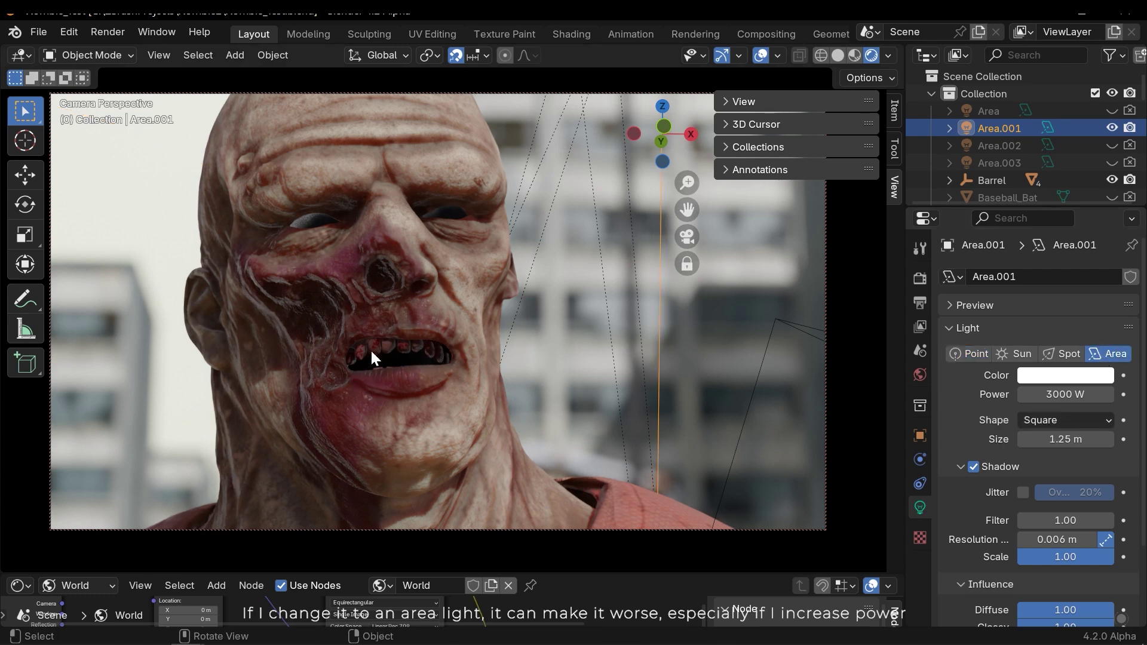
click(971, 353)
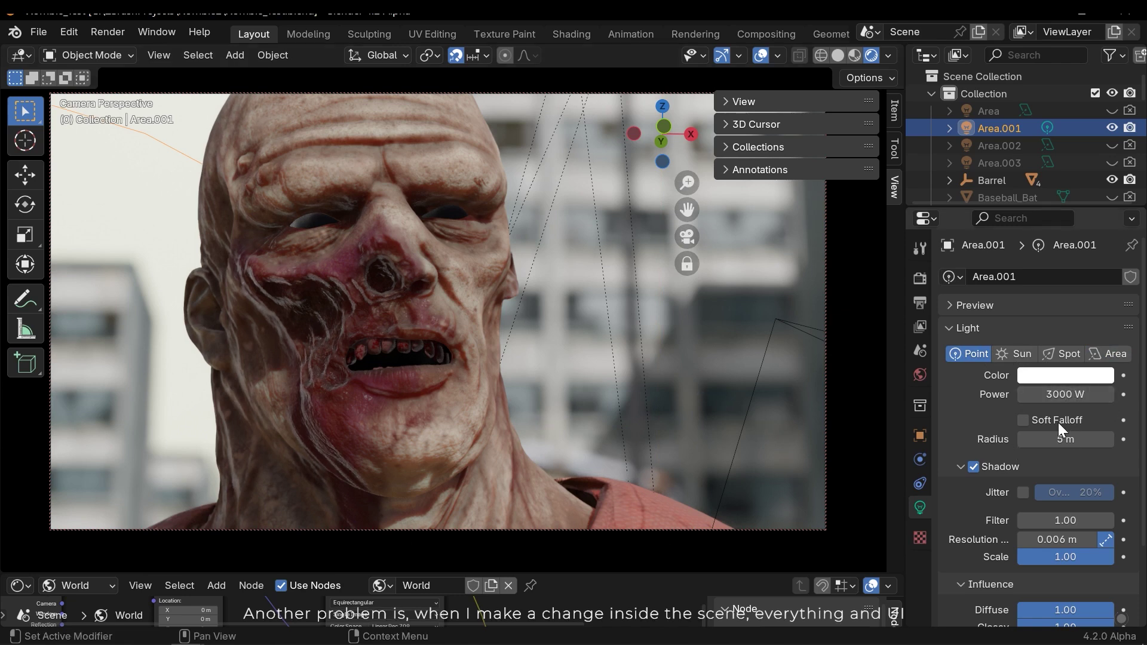
Step: Lower the light's power to 400 W and rotate the environment around Z to 62.5°
drag(1064, 398, 1016, 398)
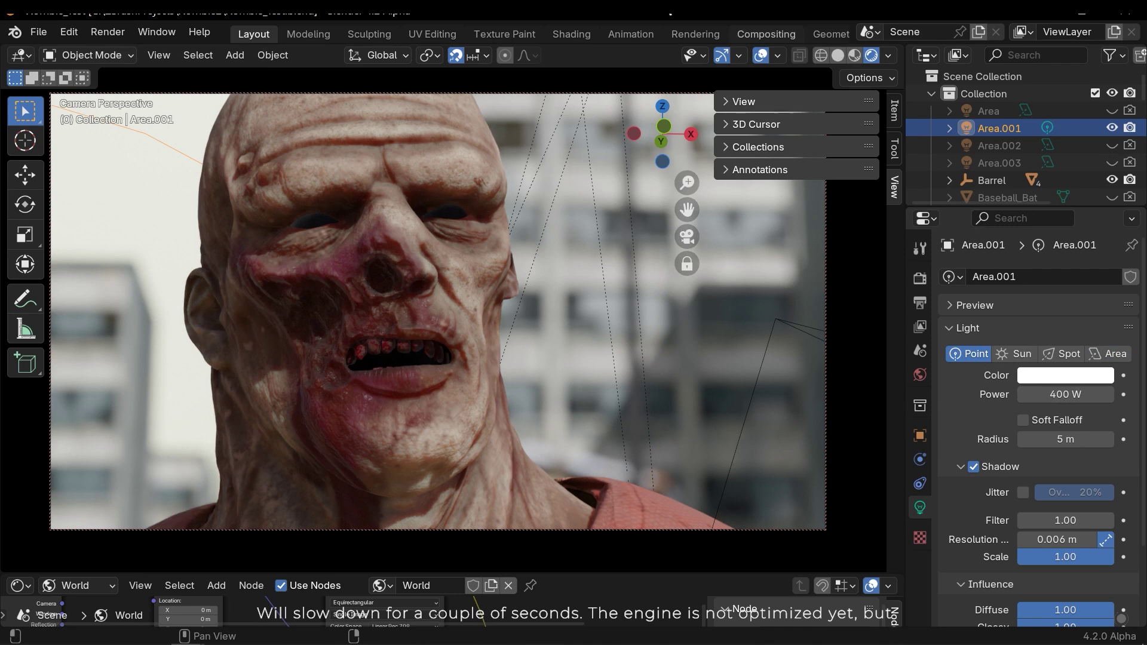
drag(392, 570, 406, 442)
middle_drag(526, 533, 418, 556)
drag(412, 537, 657, 537)
middle_drag(525, 526, 320, 510)
Step: Connect the hall_of_mammals_2k.exr Environment Texture Color to the Background node's Color
scroll(327, 522, down, 1)
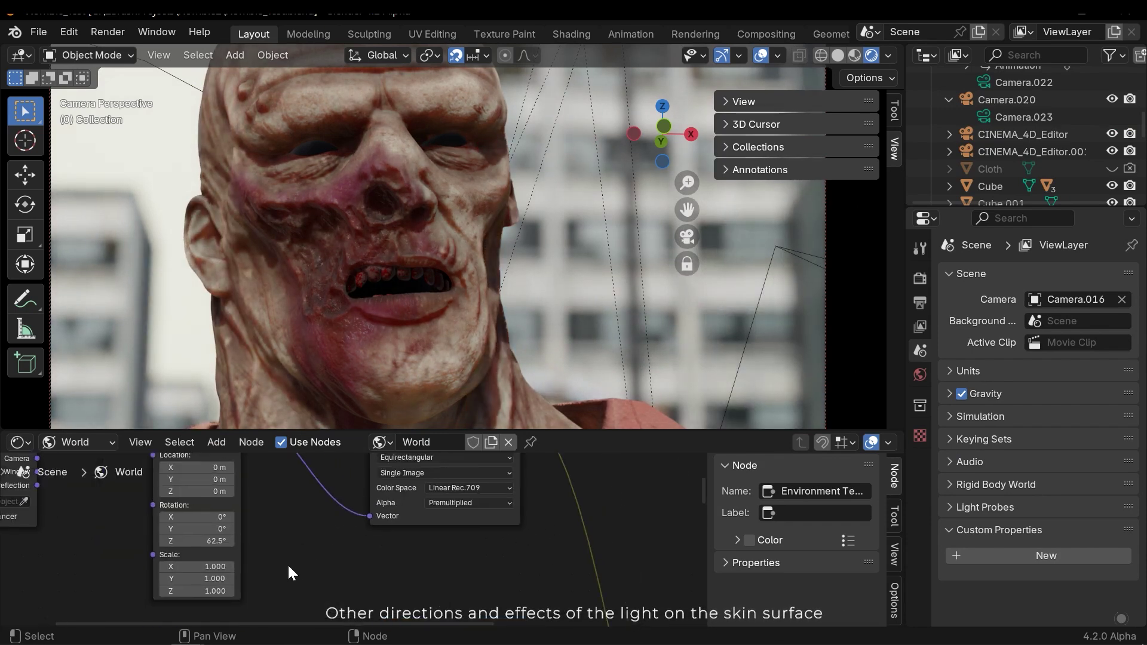
middle_drag(359, 465, 153, 579)
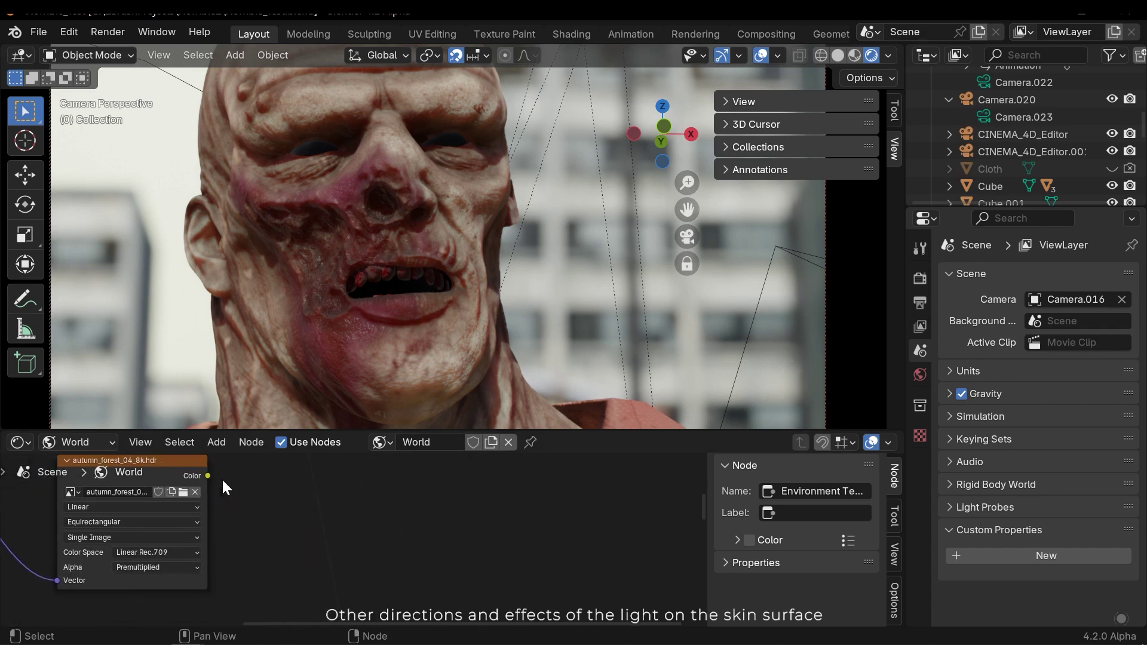
drag(221, 478, 462, 515)
middle_drag(418, 452, 530, 537)
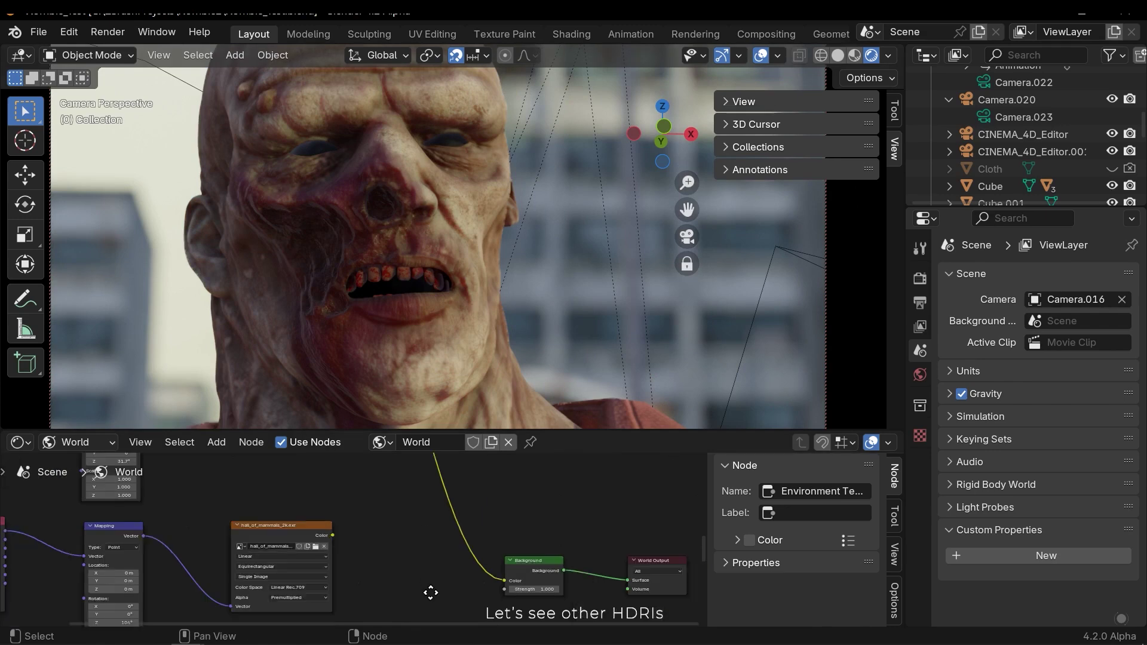
middle_drag(430, 594, 374, 539)
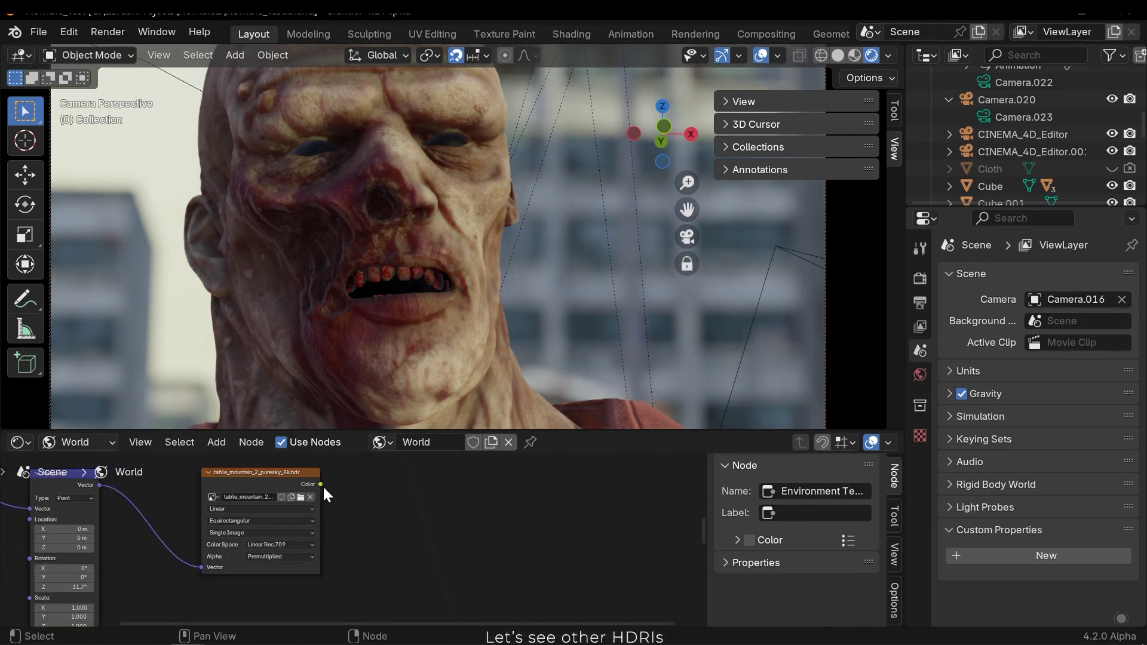
drag(323, 485, 540, 533)
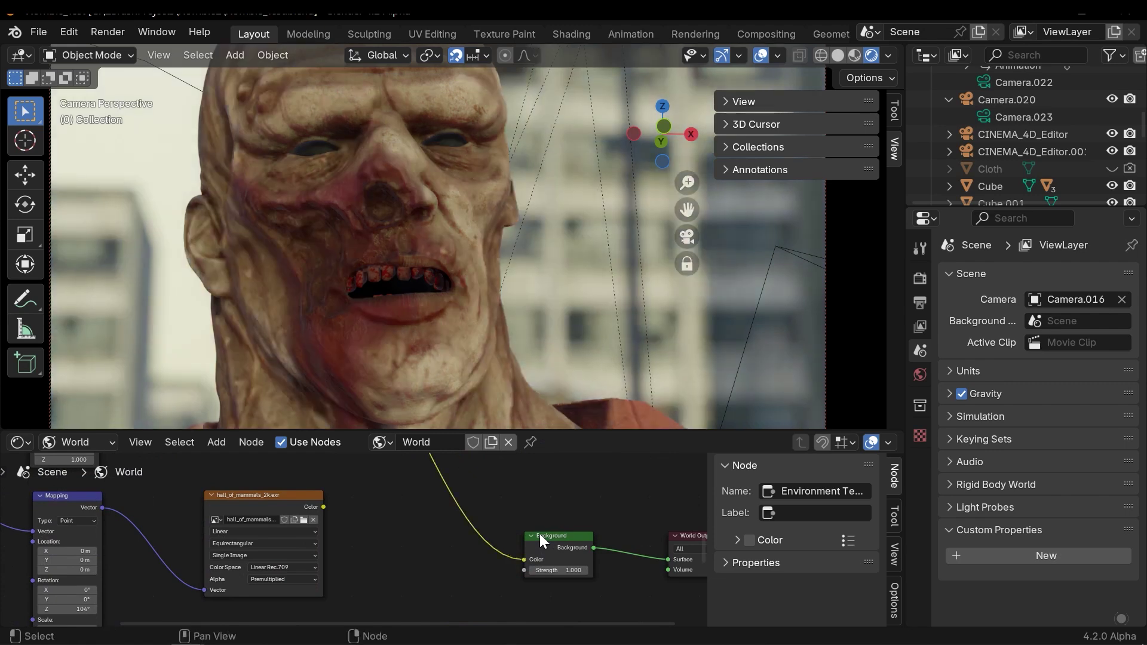
middle_drag(473, 551, 412, 503)
Step: Set the world Background Strength to 0.2
scroll(486, 528, up, 2)
click(549, 522)
text(.2)
key(Return)
Step: Enable the Sun lamp and raise its X rotation to 373.3°
scroll(1069, 167, down, 10)
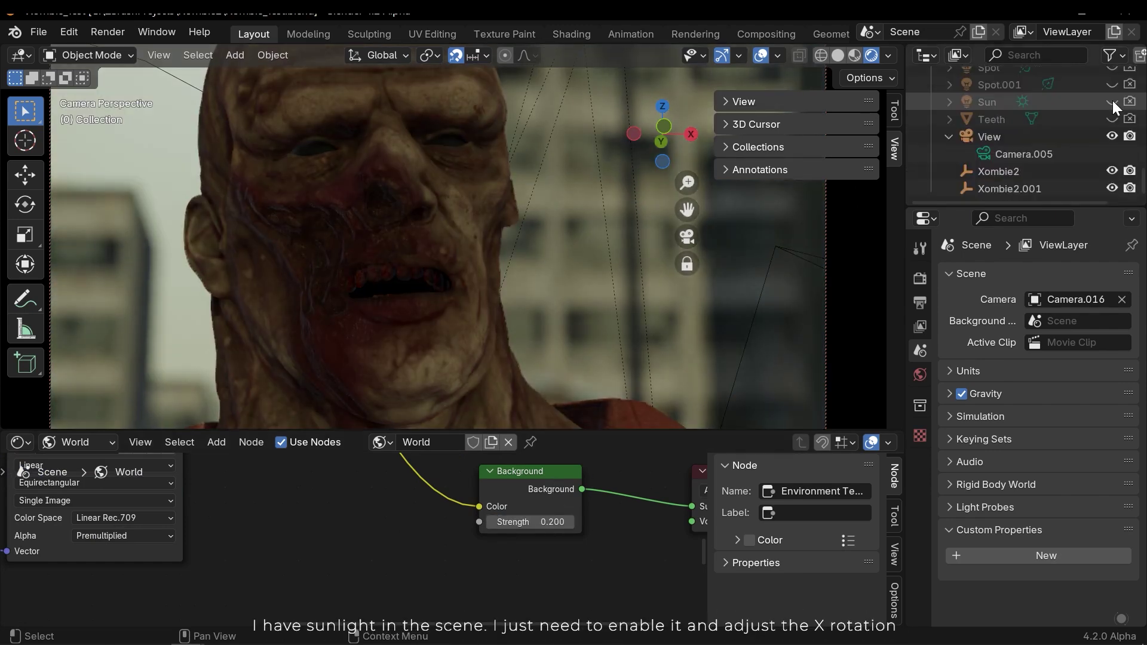
click(1112, 102)
click(996, 102)
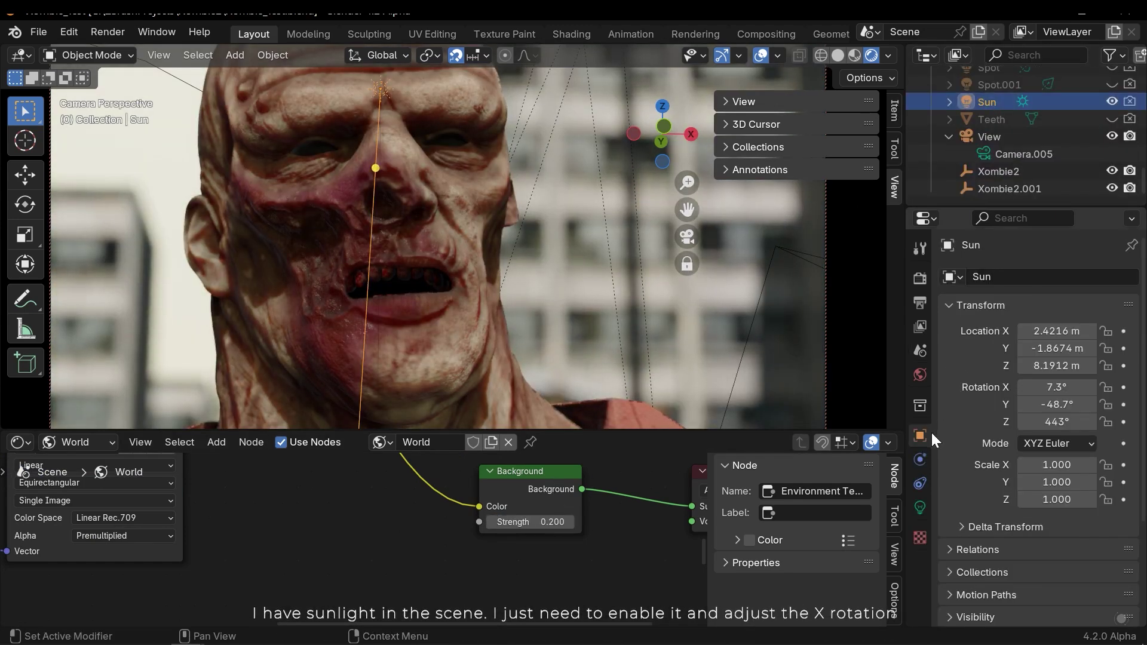
drag(1054, 387, 182, 374)
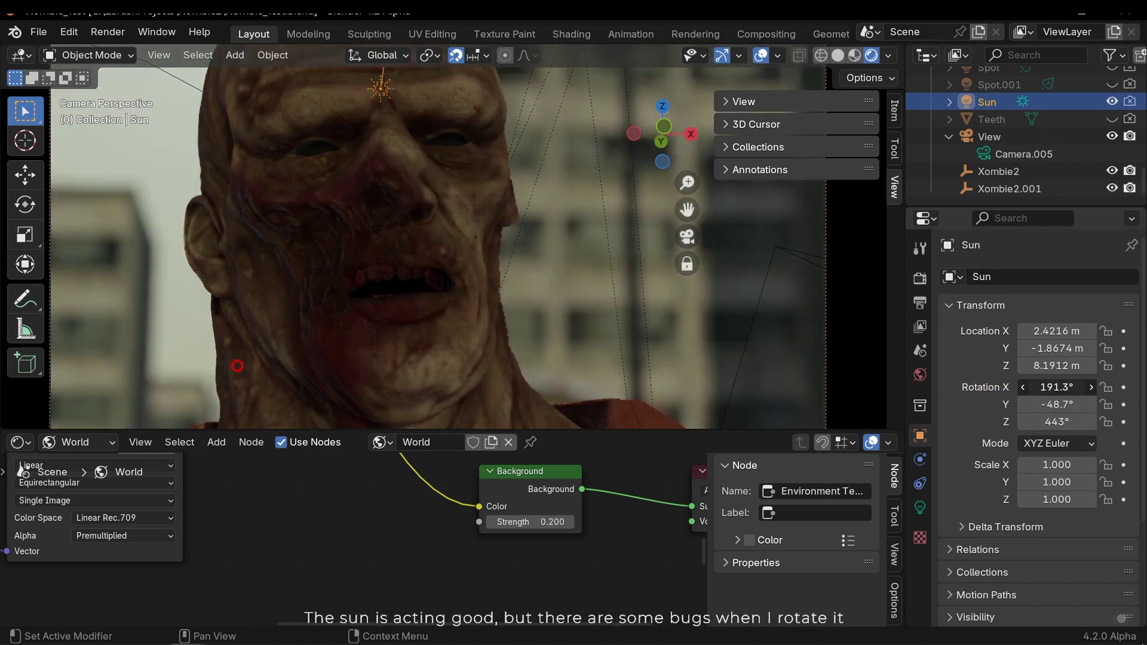
drag(1056, 387, 1143, 387)
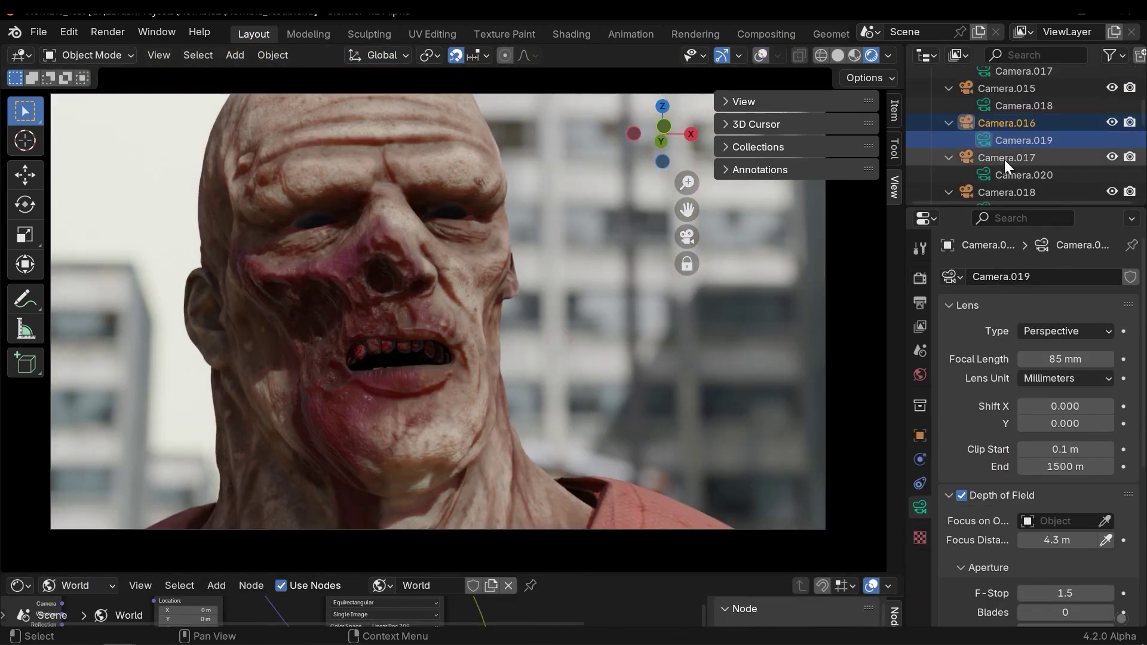
Step: View the scene through Camera.017, Camera.018, Camera.015 and Camera.013 in turn
scroll(1004, 159, up, 1)
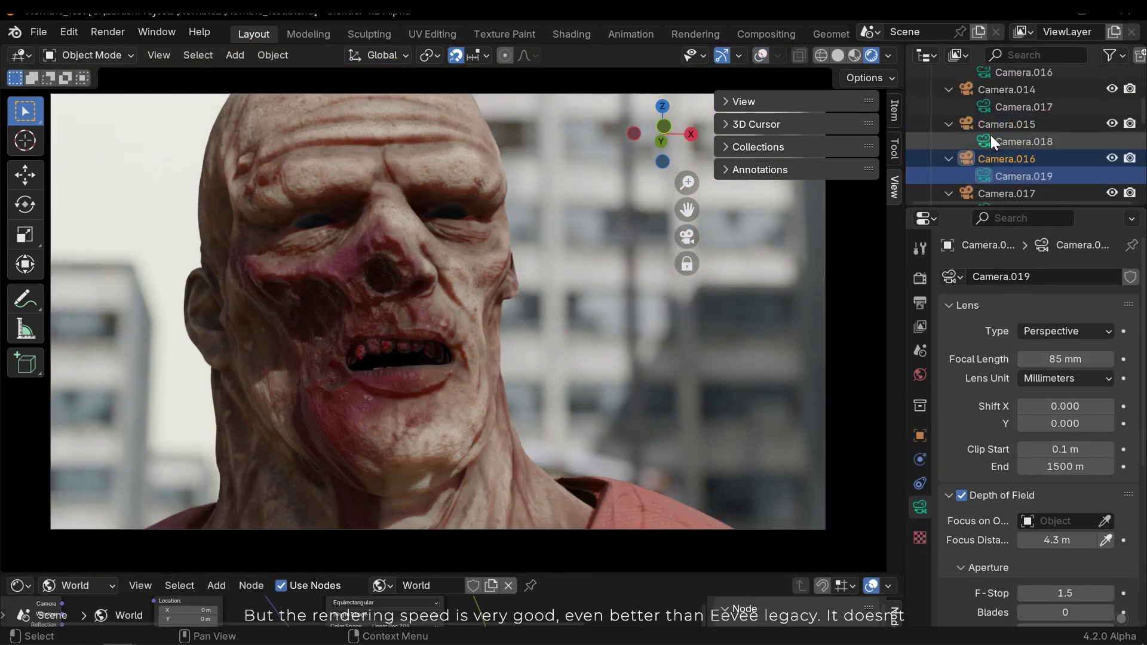
click(982, 106)
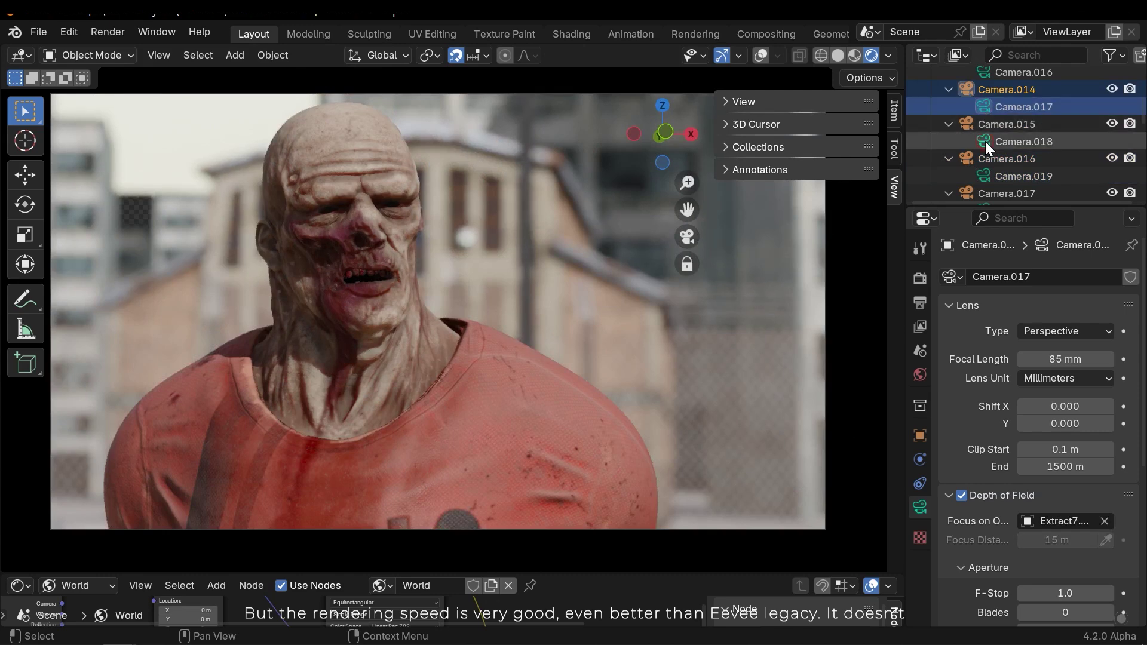
click(984, 141)
scroll(1017, 145, up, 4)
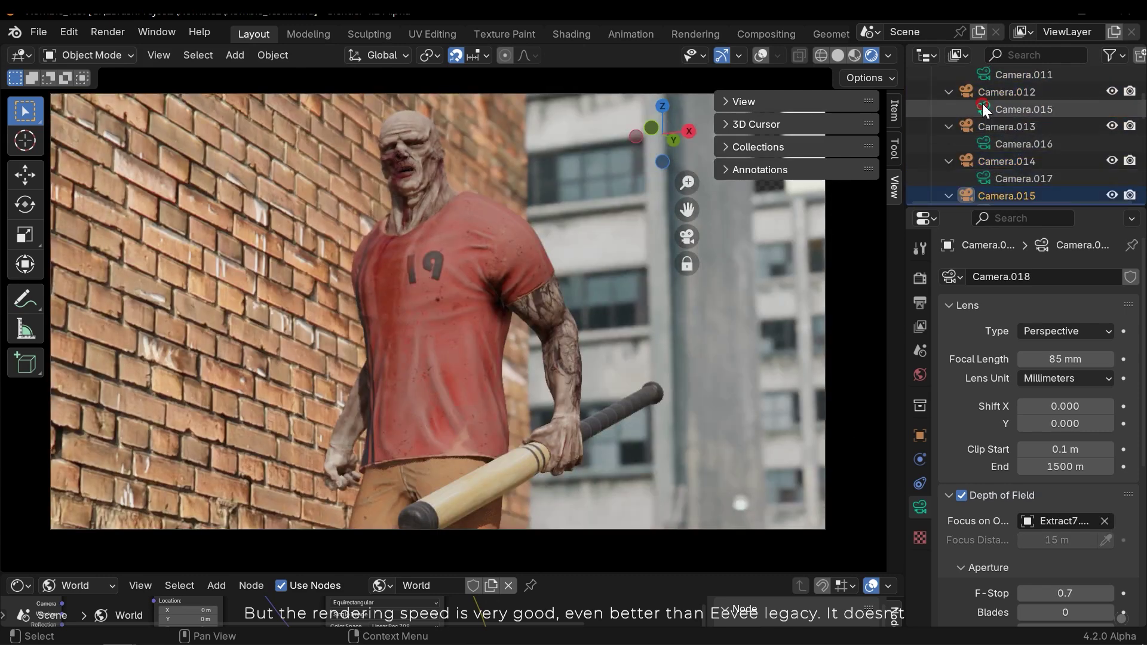
click(982, 105)
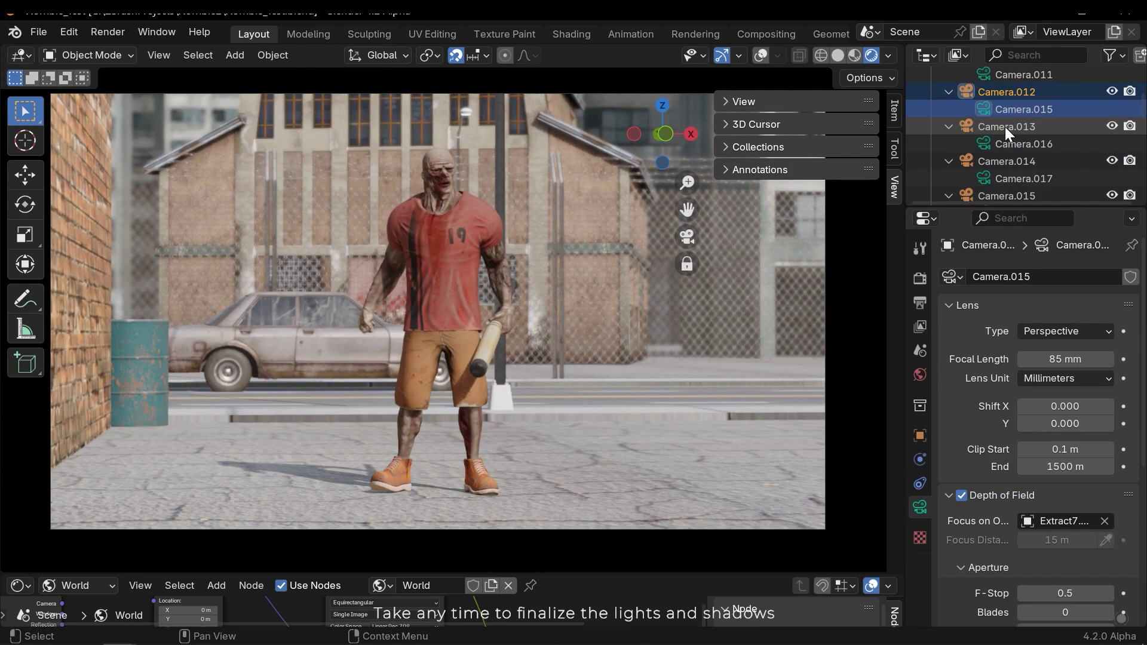
click(1005, 126)
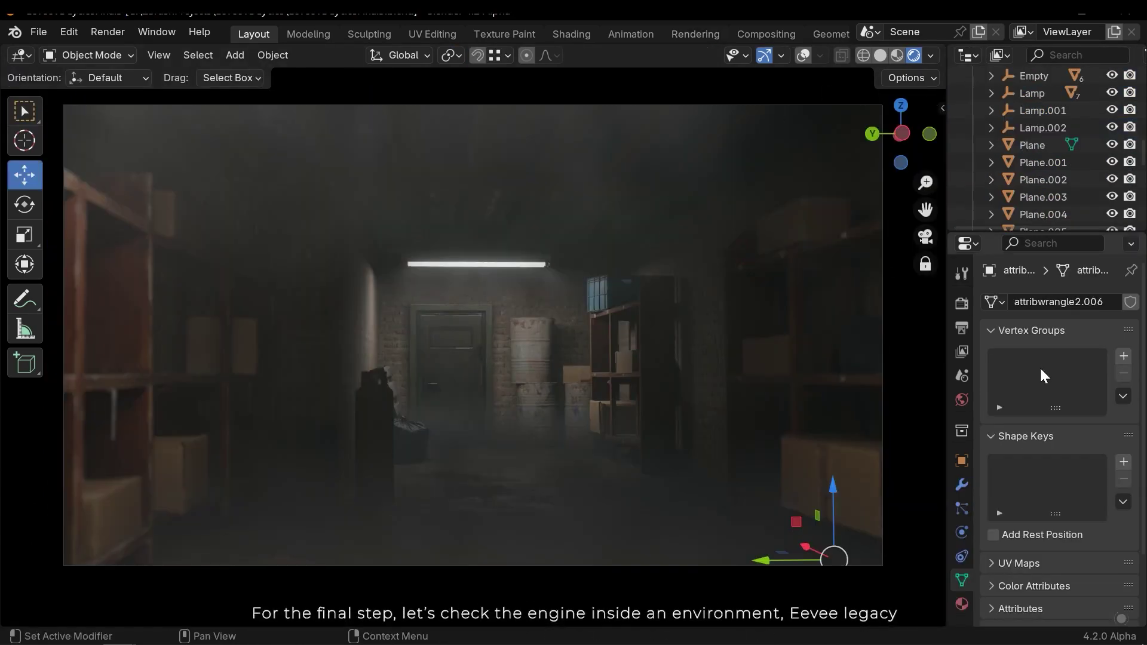
Step: Show the render engine settings and walk down the warehouse corridor under EEVEE (Legacy)
click(962, 303)
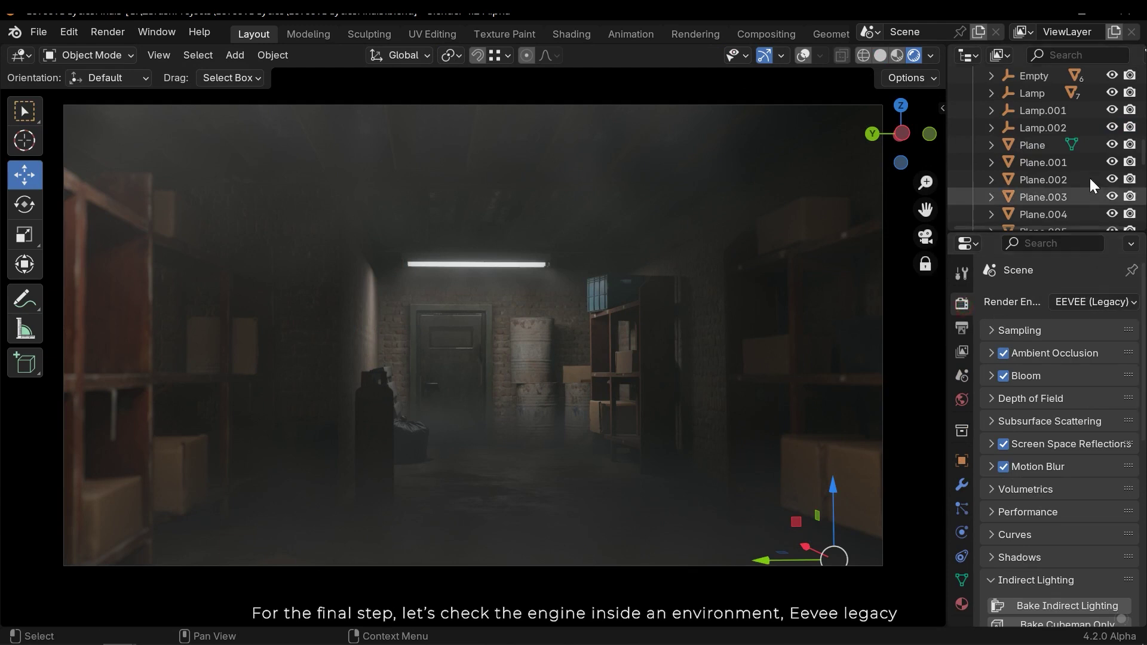
scroll(1088, 179, down, 15)
scroll(1100, 182, down, 3)
key(shift+grave)
key(w)
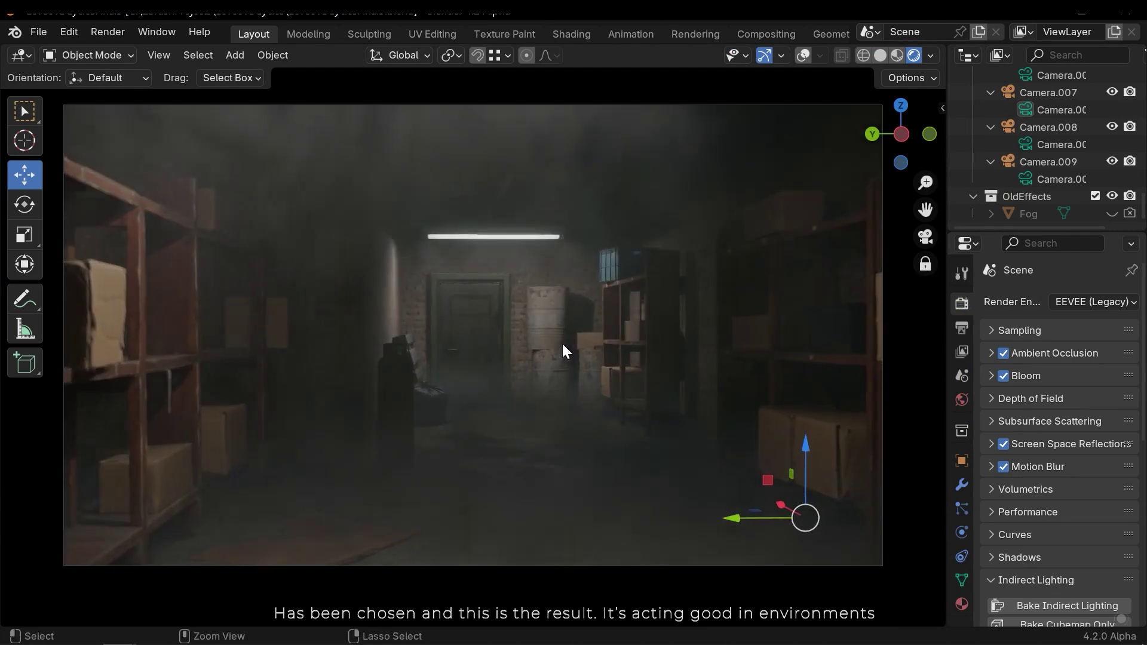
click(780, 345)
Step: Switch to EEVEE, look around the corridor, then return to EEVEE (Legacy)
click(1084, 301)
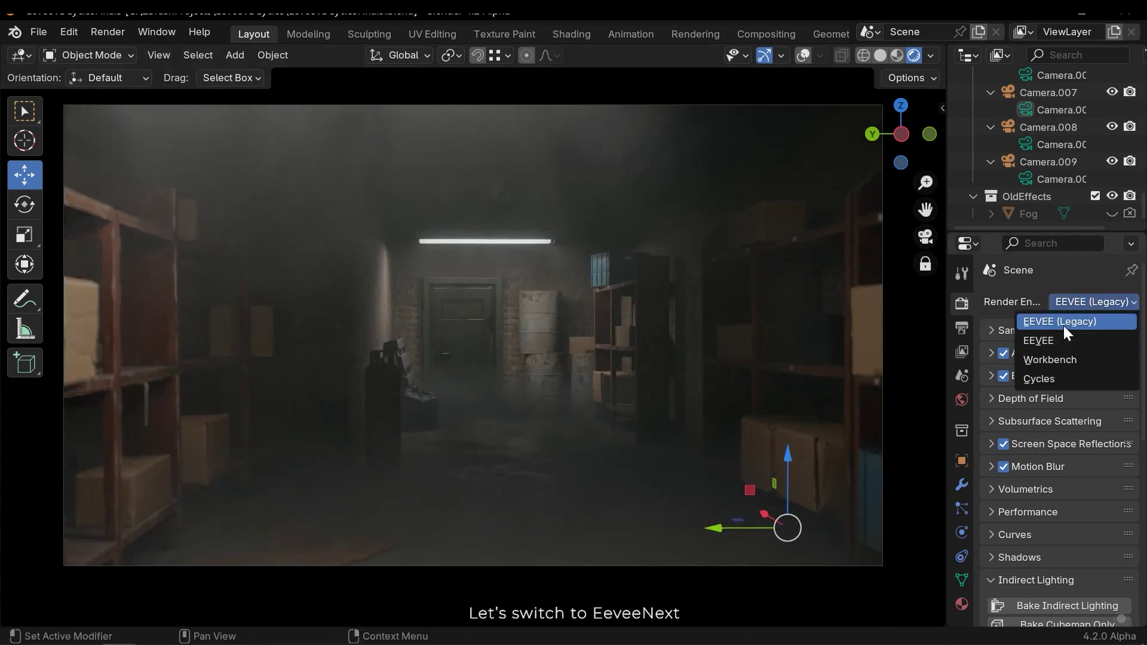
click(1039, 341)
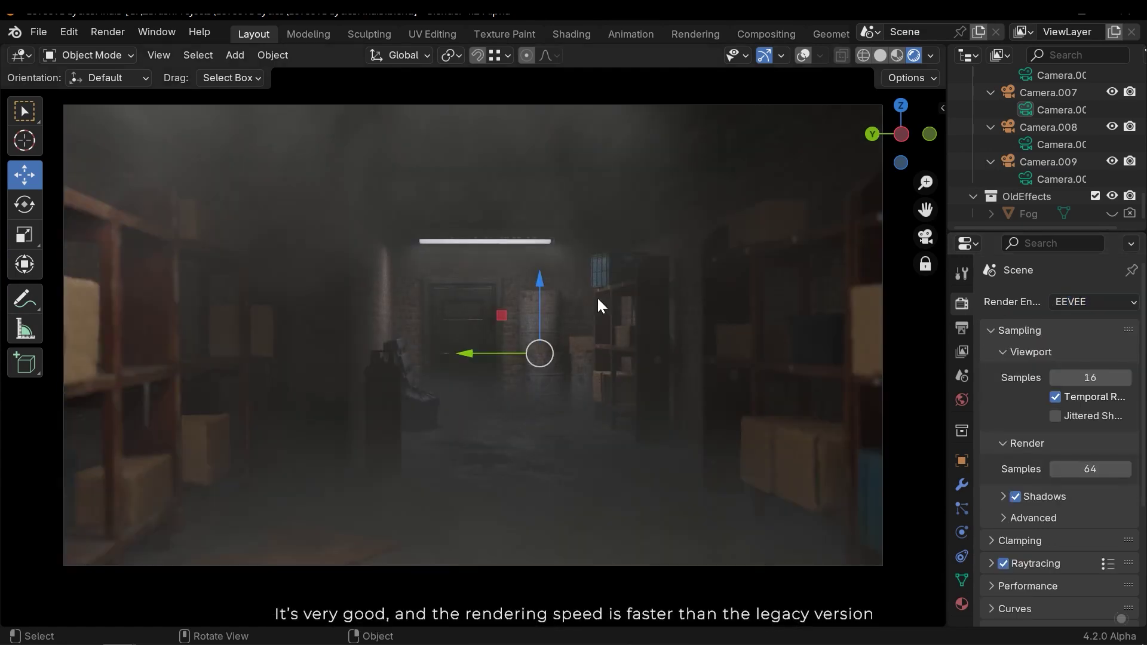
key(shift+grave)
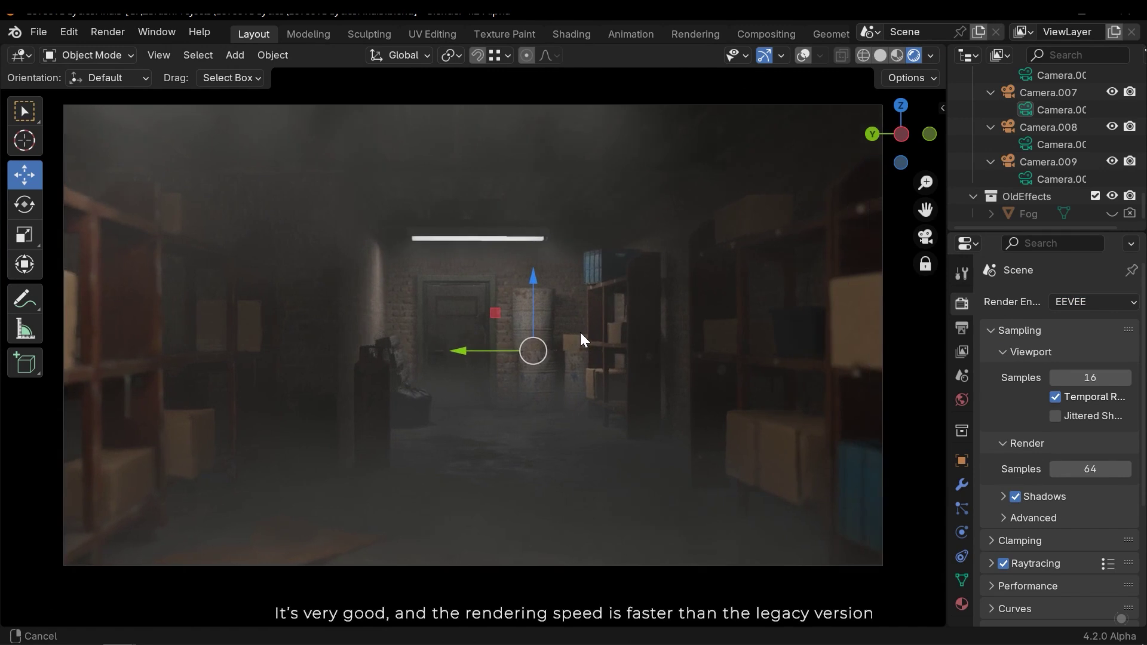
click(592, 336)
click(1073, 303)
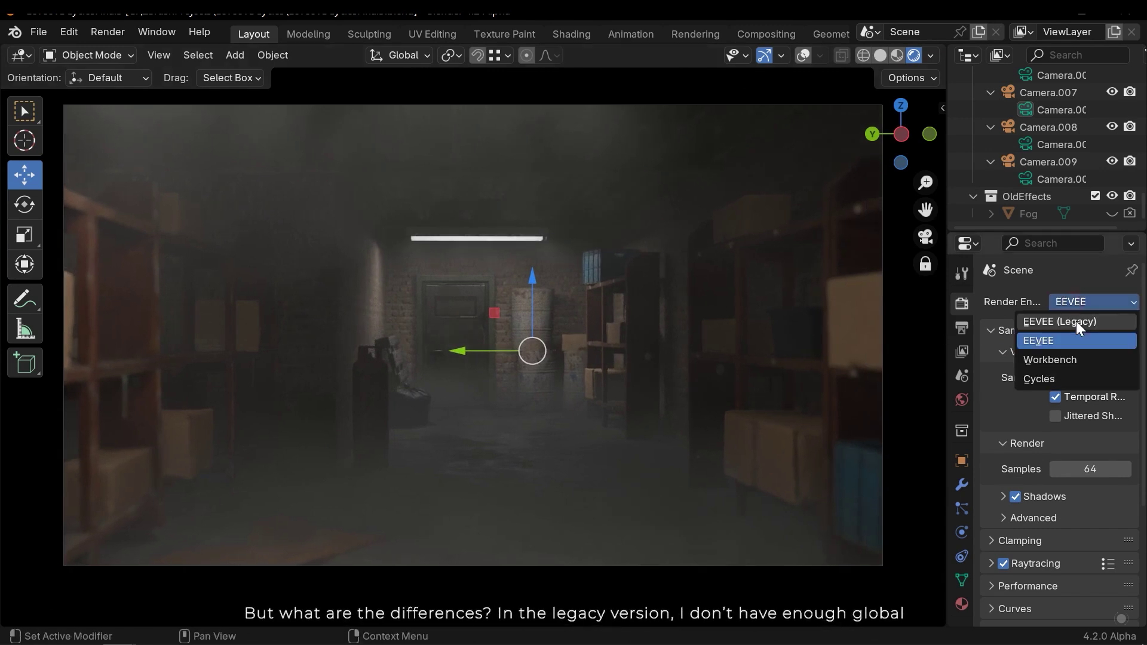
click(1051, 321)
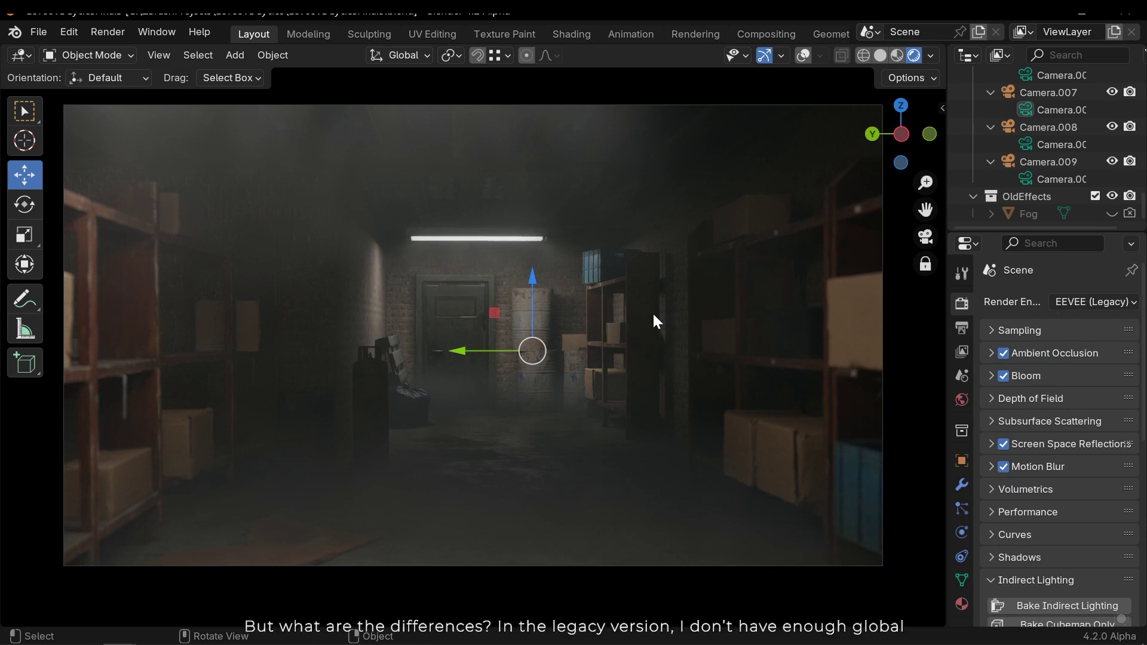
Step: Toggle the engine to EEVEE once more and back to EEVEE (Legacy)
click(1074, 302)
key(Return)
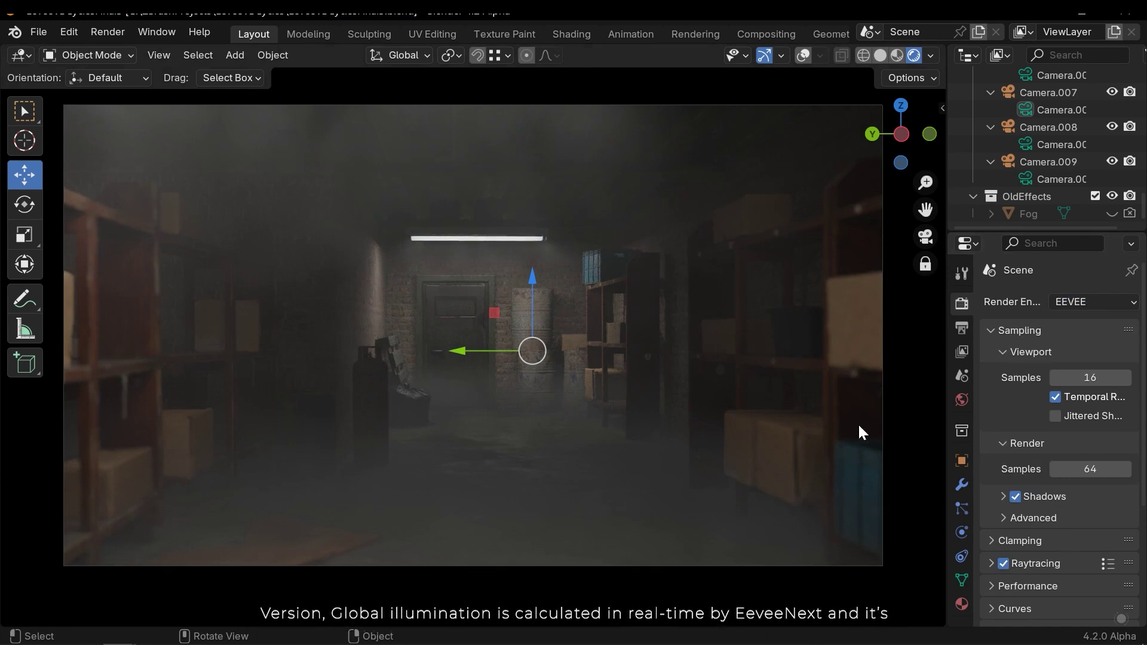
click(1082, 297)
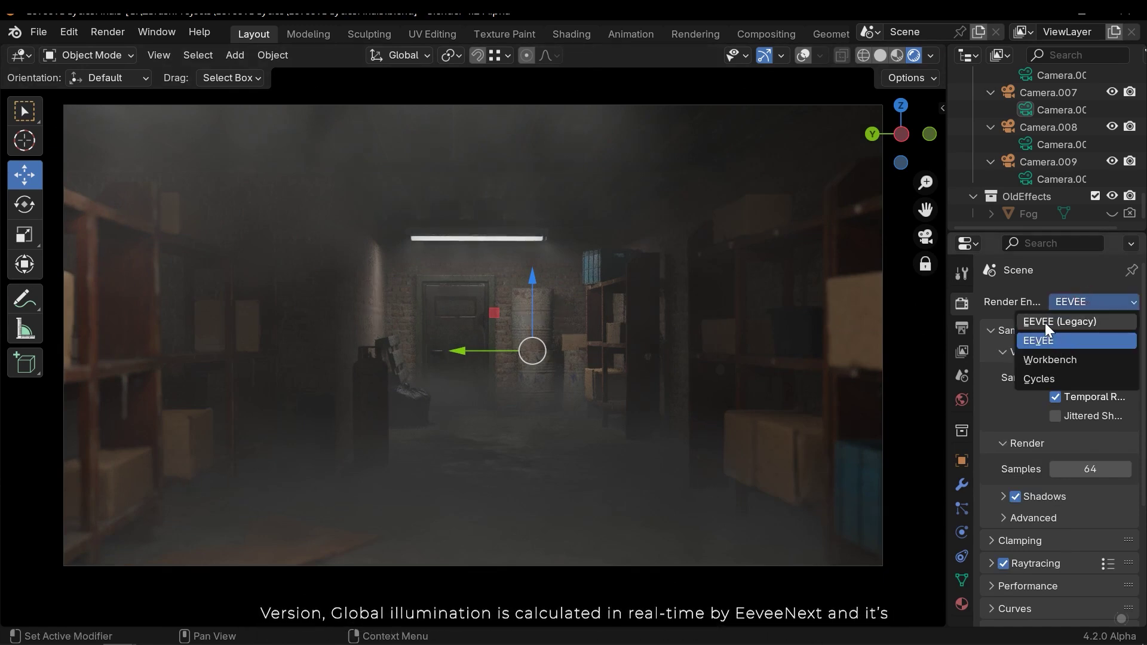
click(1044, 321)
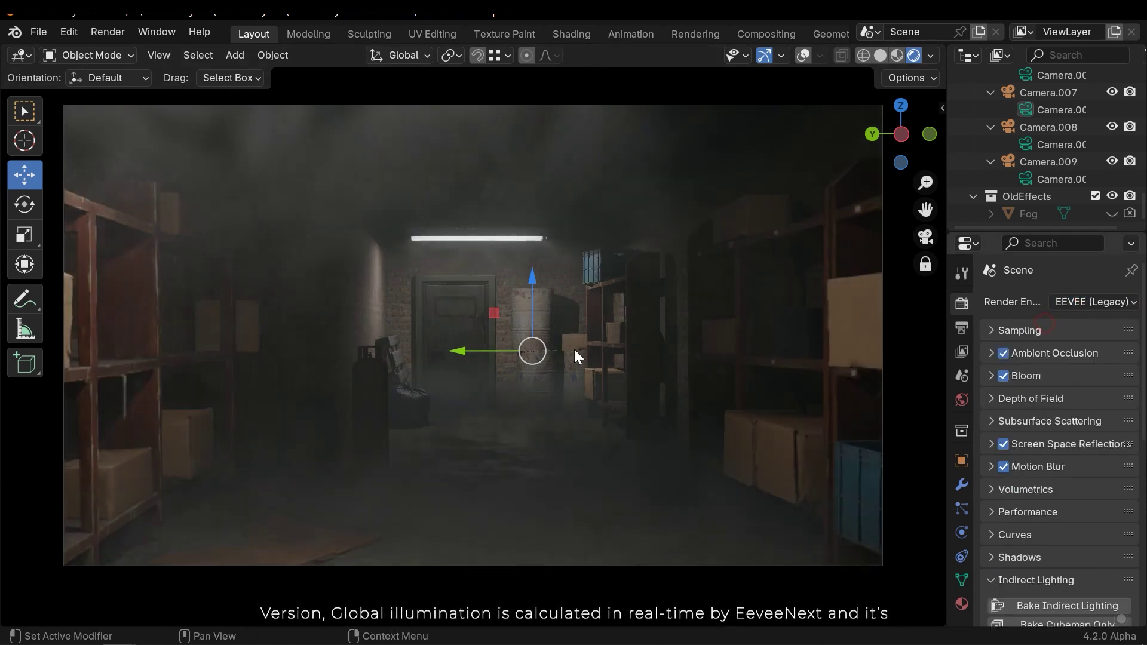
Step: Switch the render engine to EEVEE and orbit to reveal the ceiling light
middle_drag(507, 384, 546, 379)
click(1057, 303)
click(1034, 342)
scroll(585, 300, up, 5)
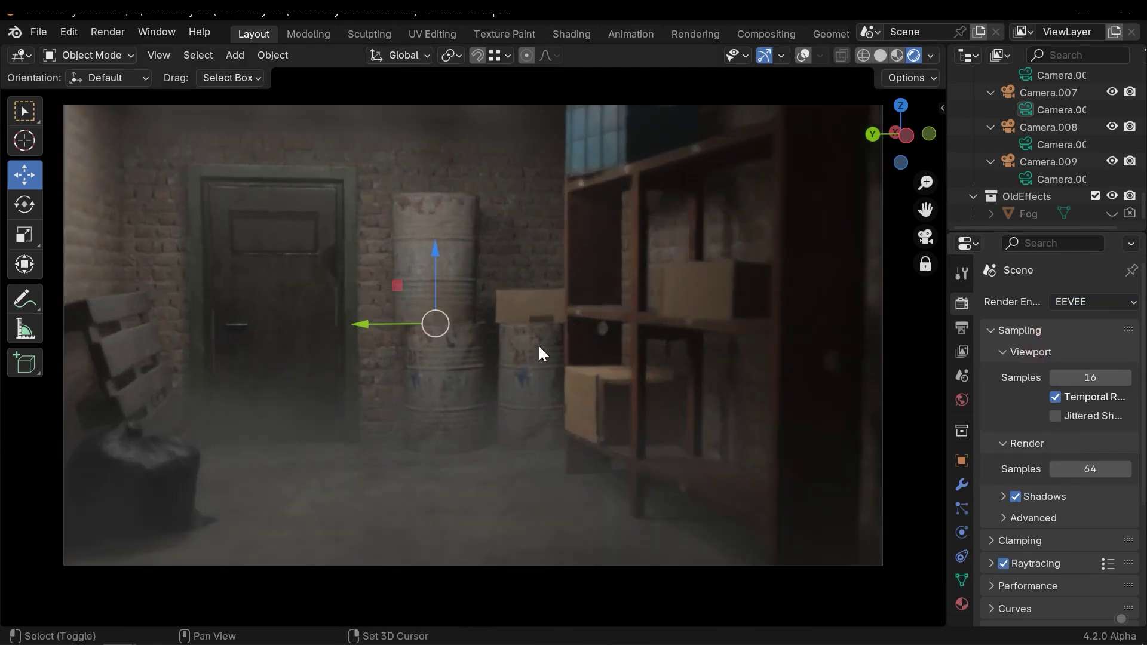
middle_drag(541, 338, 519, 398)
Step: Leave camera view and move freely through the storeroom to the shelves
key(KP_0)
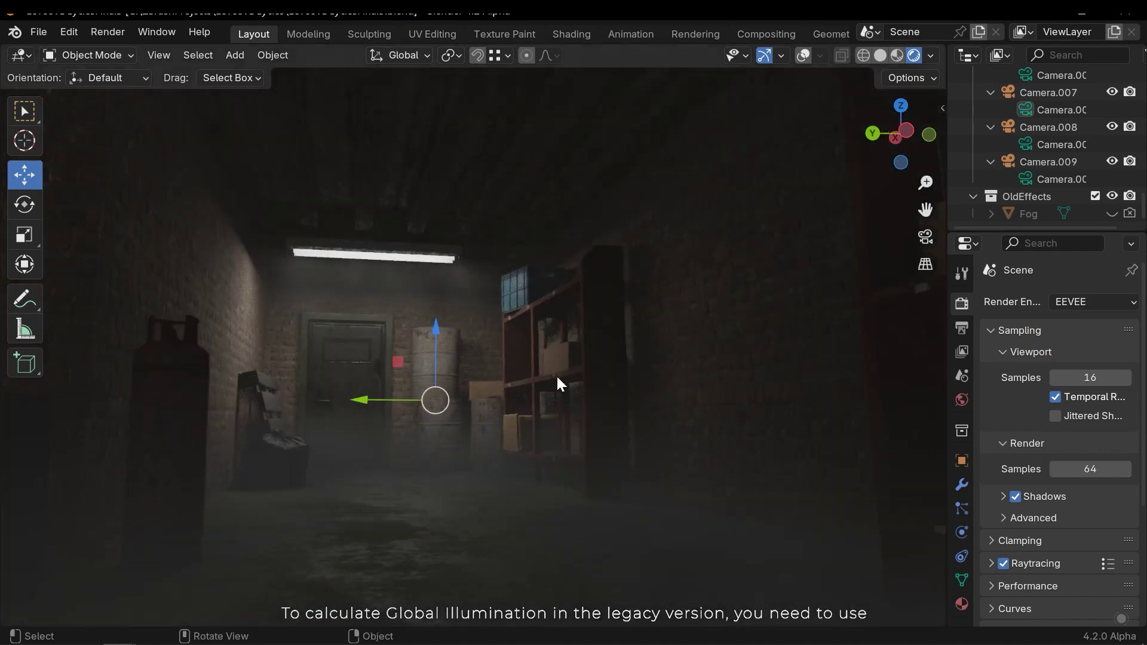
scroll(456, 375, down, 6)
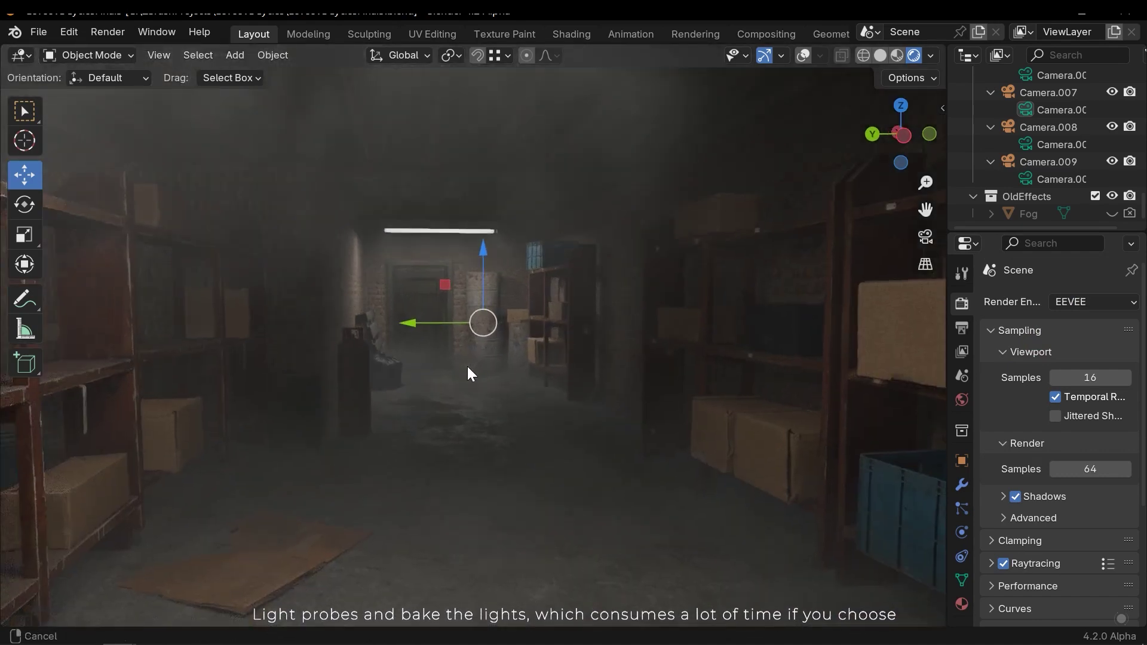
middle_drag(384, 400, 429, 477)
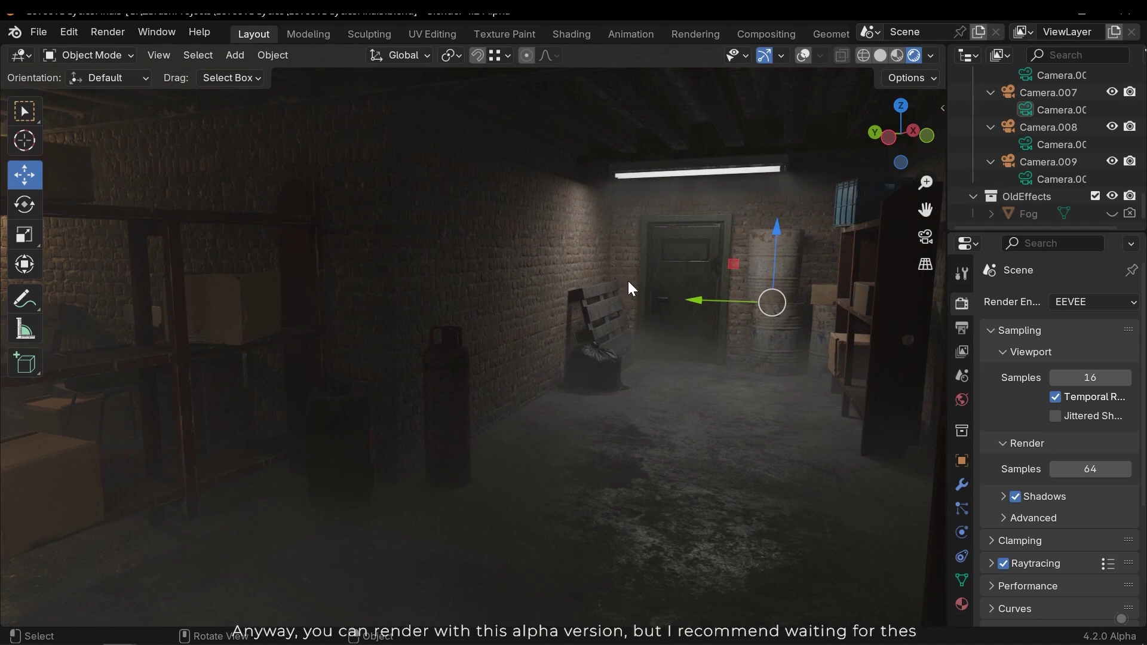
mouse_move(411, 327)
shift+middle_down()
mouse_move(653, 326)
mouse_move(354, 338)
mouse_move(783, 343)
mouse_move(514, 381)
mouse_move(324, 353)
mouse_move(358, 366)
mouse_move(415, 349)
shift+middle_up()
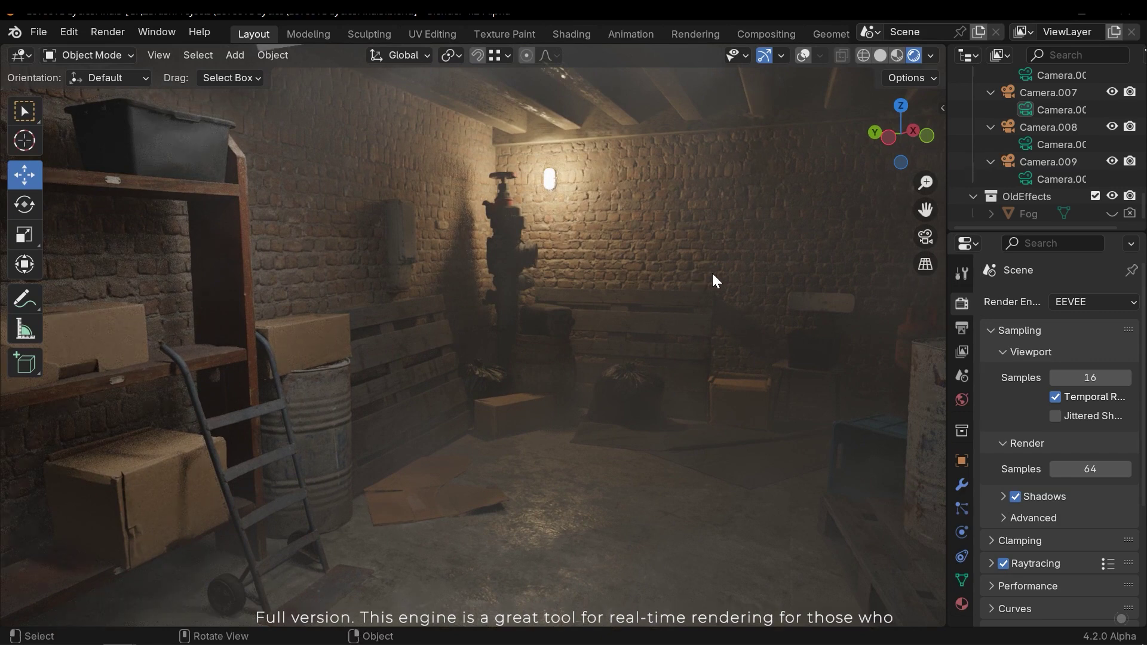
ctrl+middle_drag(778, 395, 536, 397)
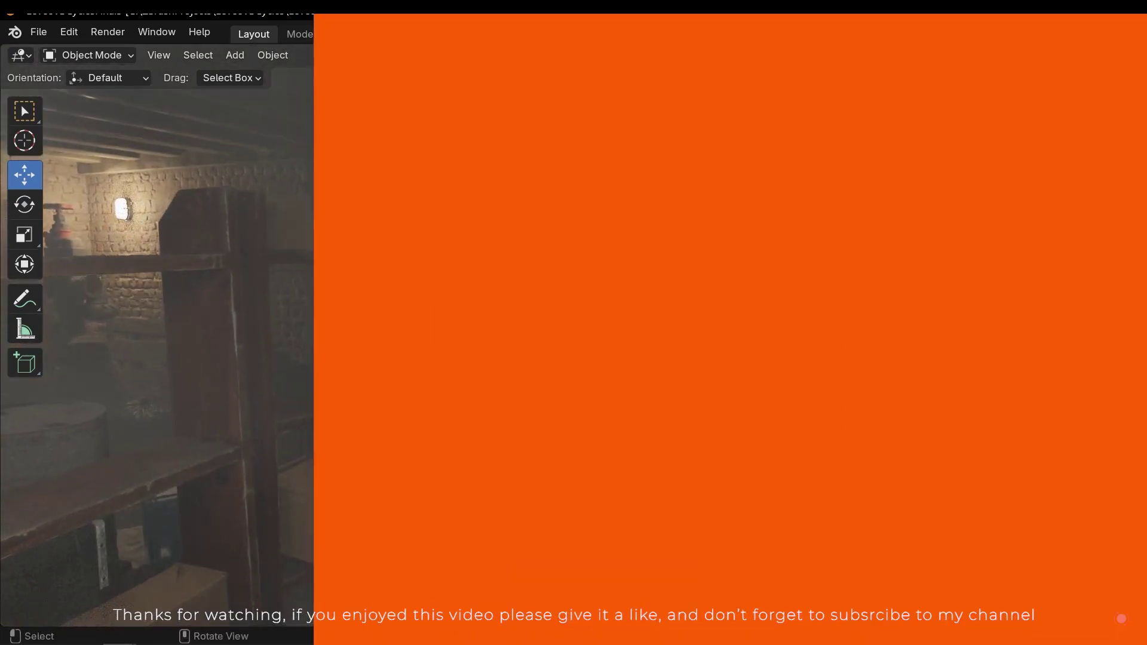